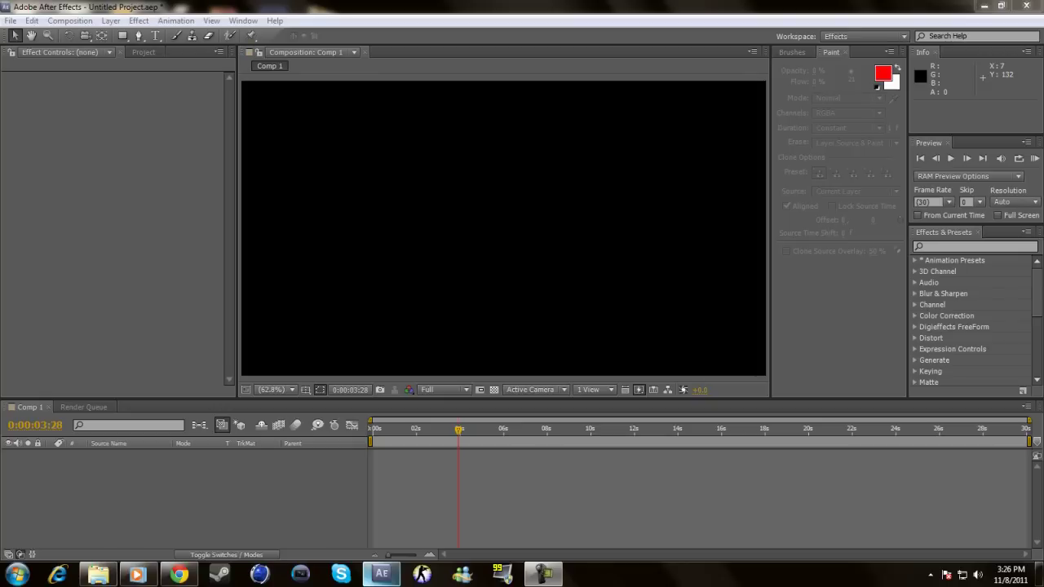
# Step: Play the rendered Comp 1_2 burst video in Windows Media Player and pause it at 19 seconds
pyautogui.click(137, 574)
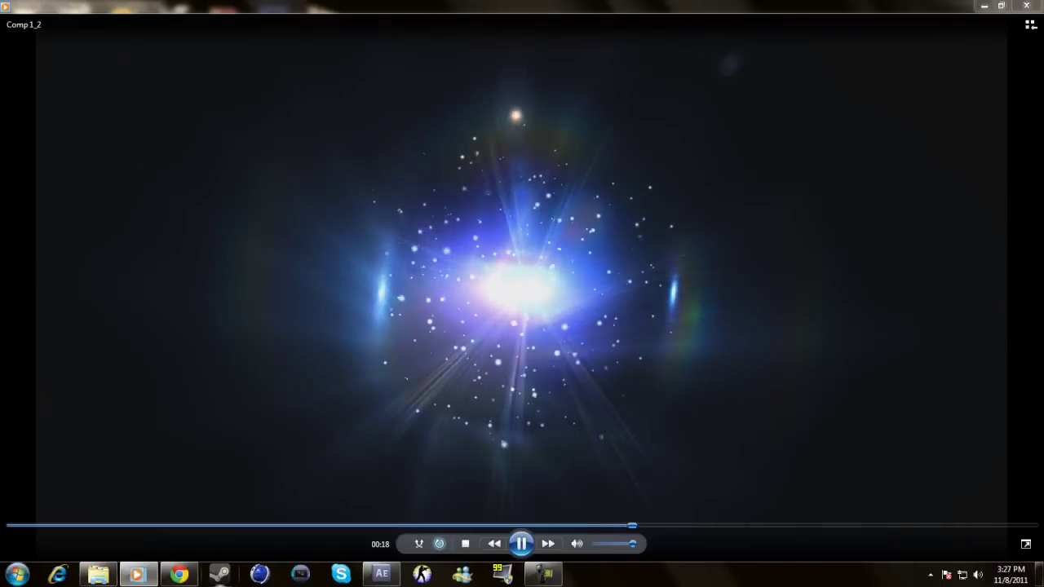
pyautogui.click(521, 543)
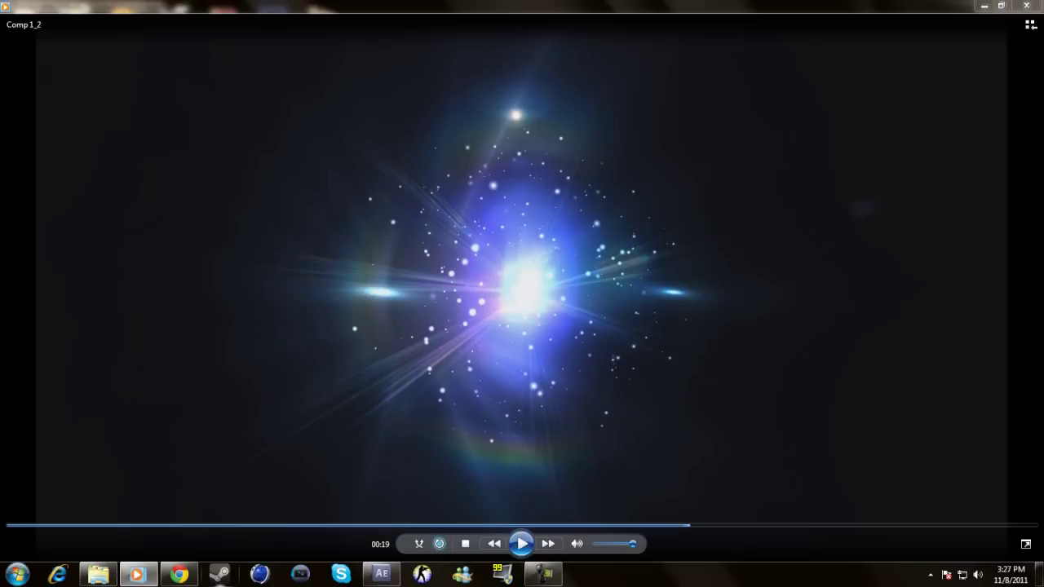
# Step: Back in After Effects, create Comp 2 at 1280×720, 30 fps, with a black background
pyautogui.click(381, 574)
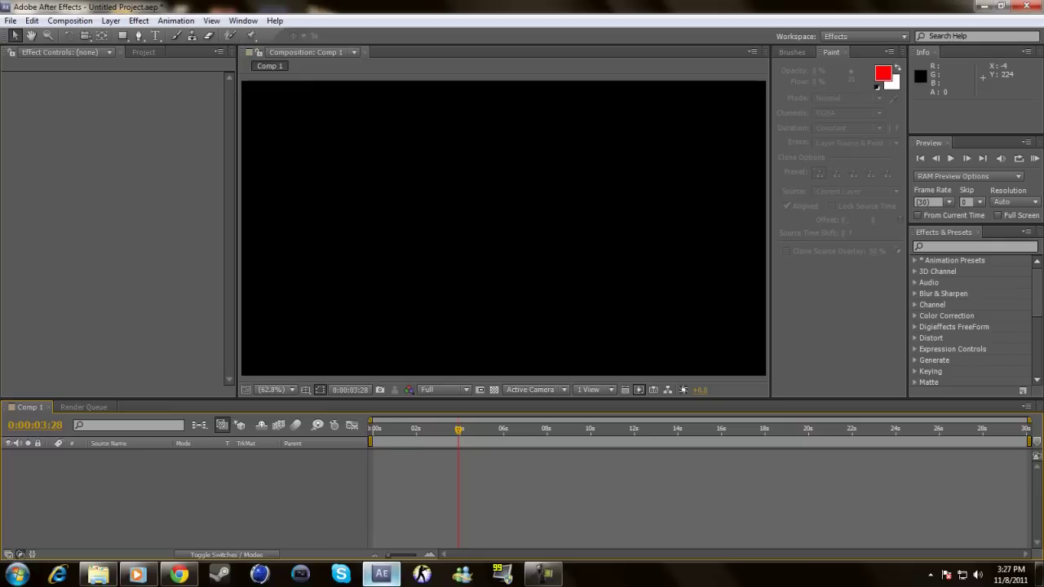
pyautogui.click(70, 20)
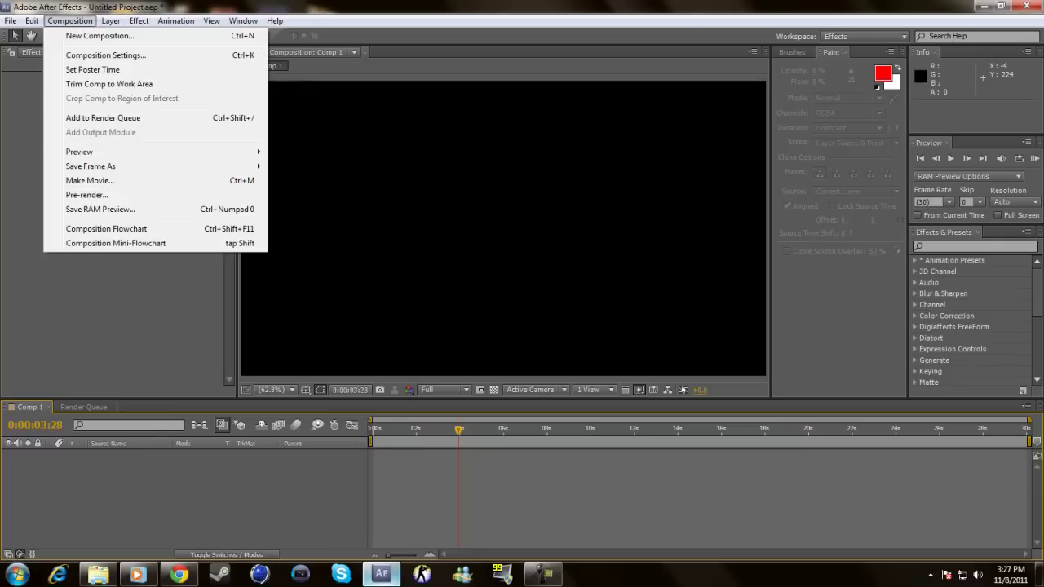
pyautogui.click(81, 35)
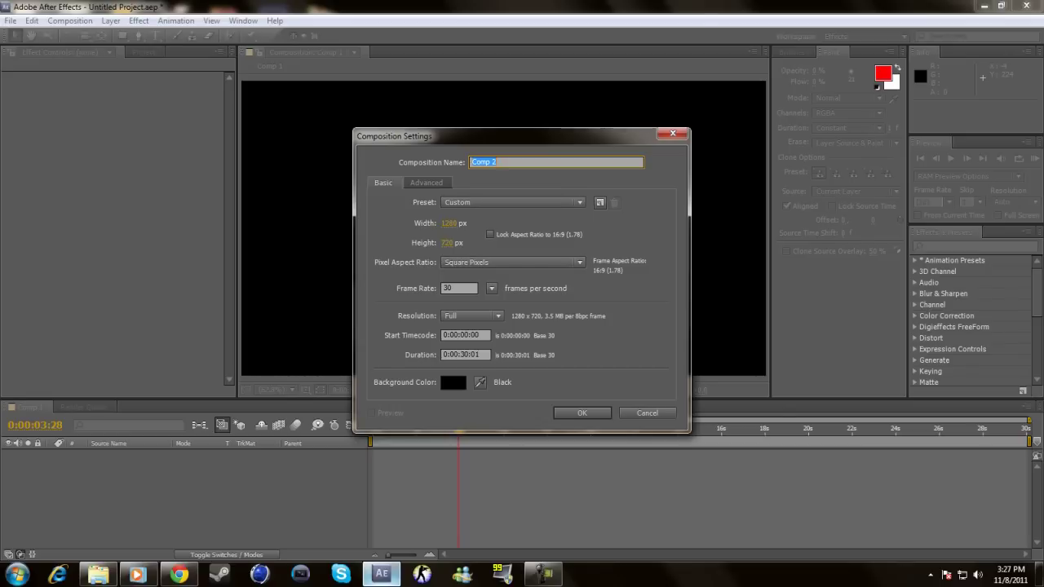
pyautogui.press('Tab')
pyautogui.press('Down')
pyautogui.press('Down')
pyautogui.press('Down')
pyautogui.press('Down')
pyautogui.press('Down')
pyautogui.press('Down')
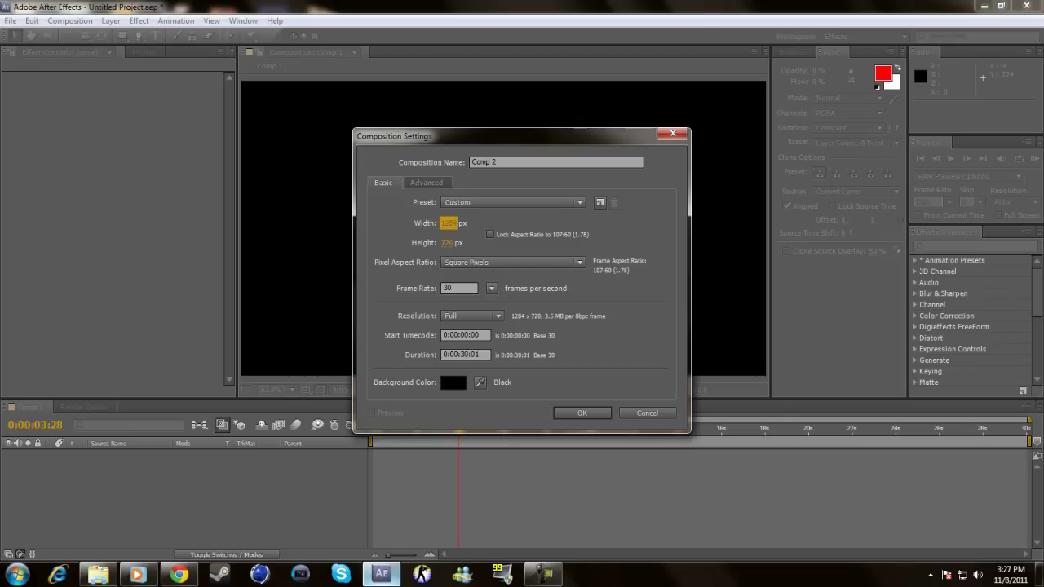
pyautogui.press('Down')
pyautogui.press('Down')
pyautogui.press('Down')
pyautogui.press('Up')
pyautogui.press('Up')
pyautogui.press('Up')
pyautogui.press('Up')
pyautogui.press('Up')
pyautogui.press('Up')
pyautogui.click(448, 222)
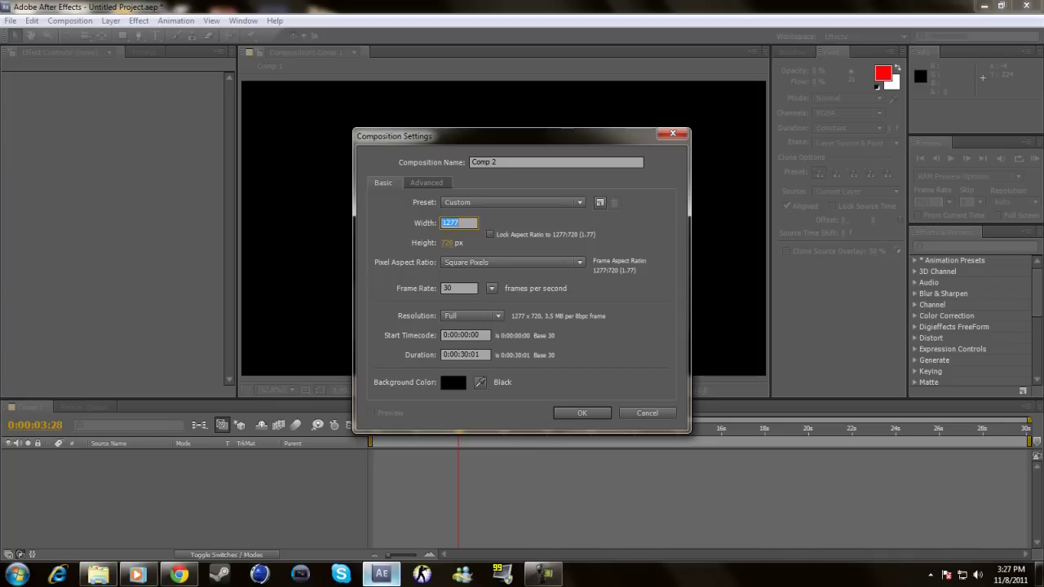
pyautogui.write('1280')
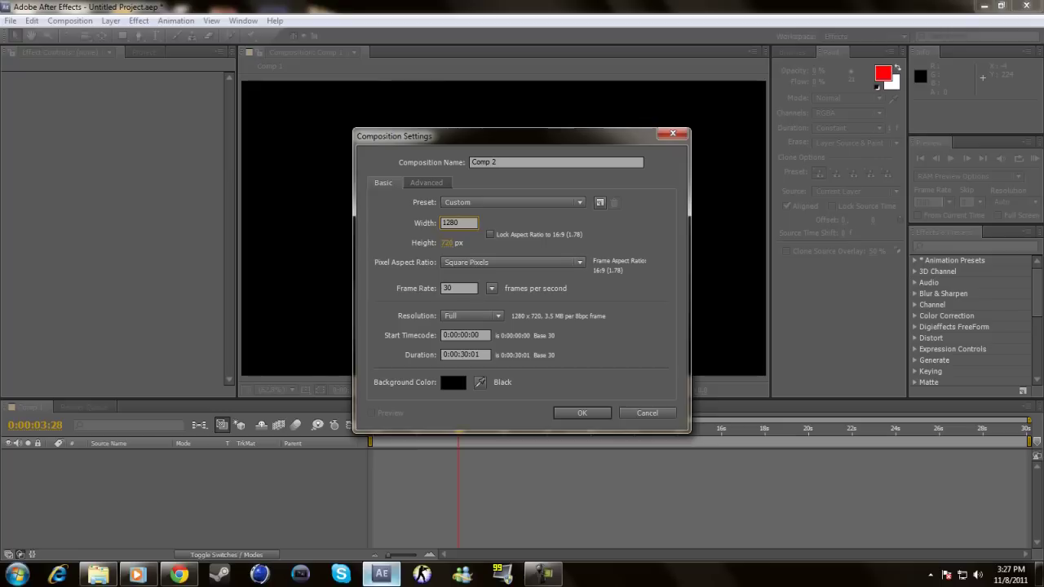
pyautogui.click(453, 382)
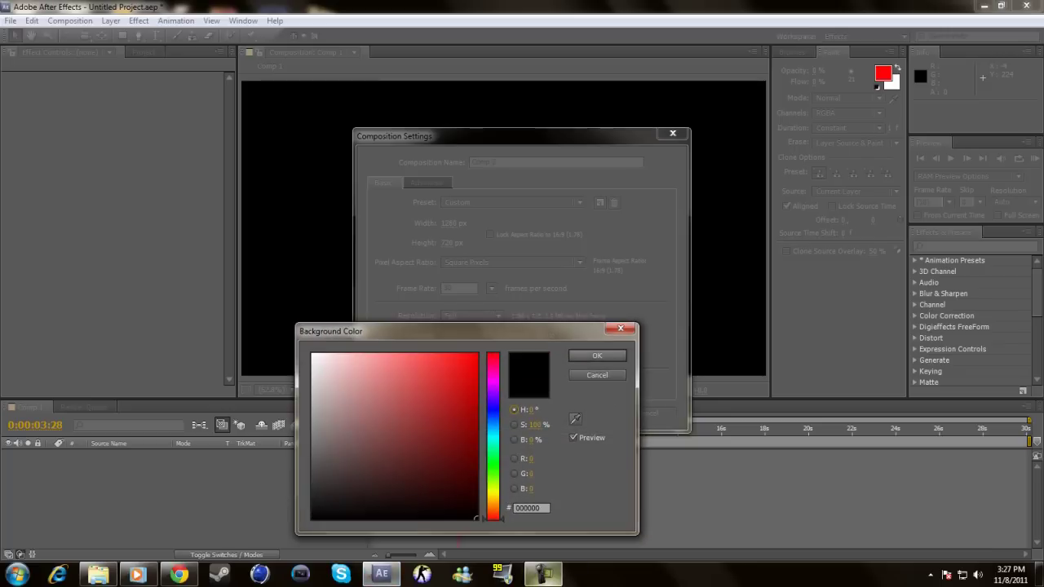
pyautogui.press('Return')
pyautogui.press('Return')
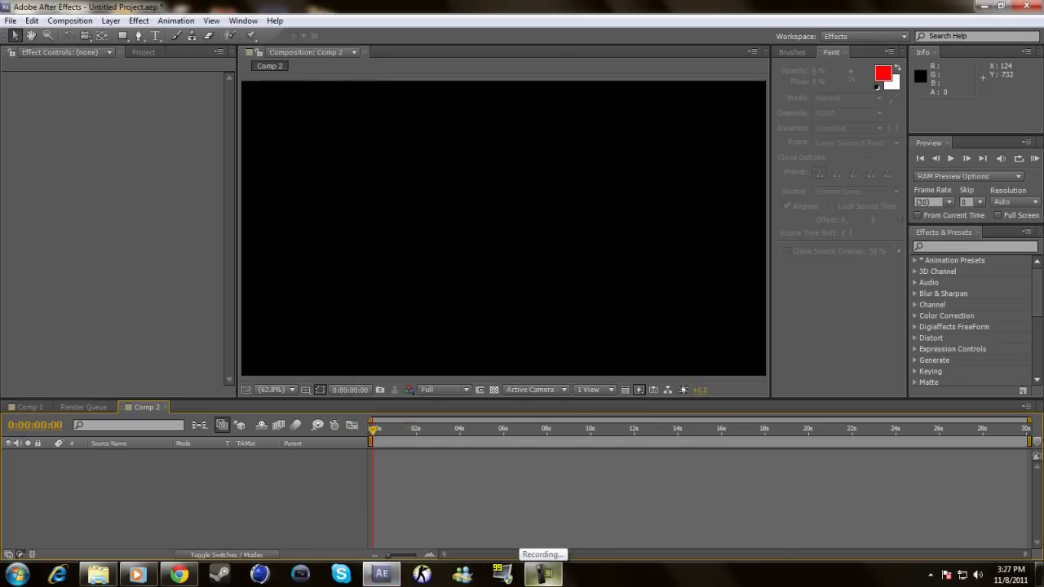
# Step: Add a black solid layer to Comp 2 and apply CC Particle World to it
pyautogui.rightClick(169, 516)
pyautogui.moveTo(261, 388)
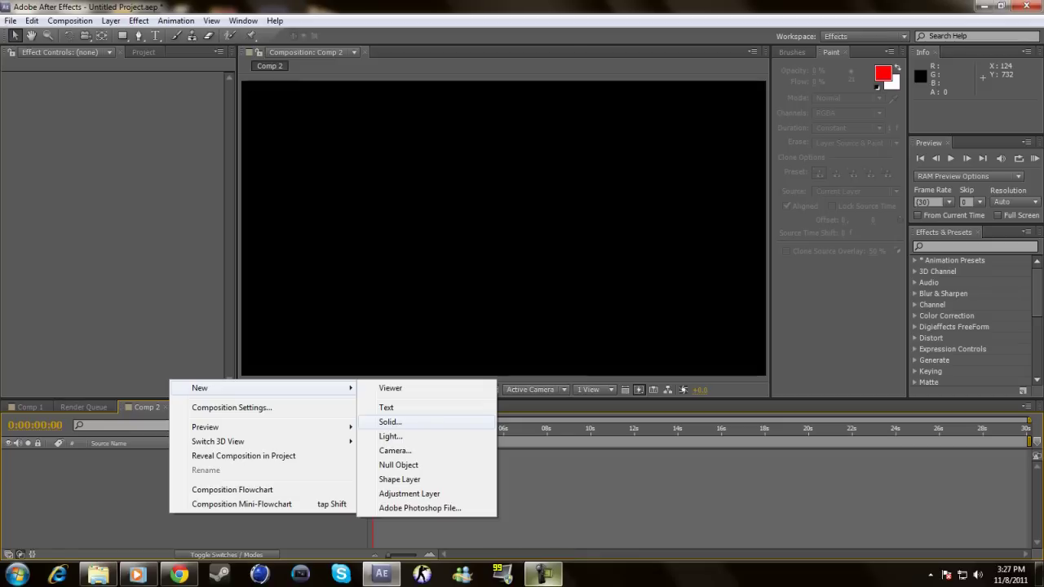
pyautogui.click(390, 421)
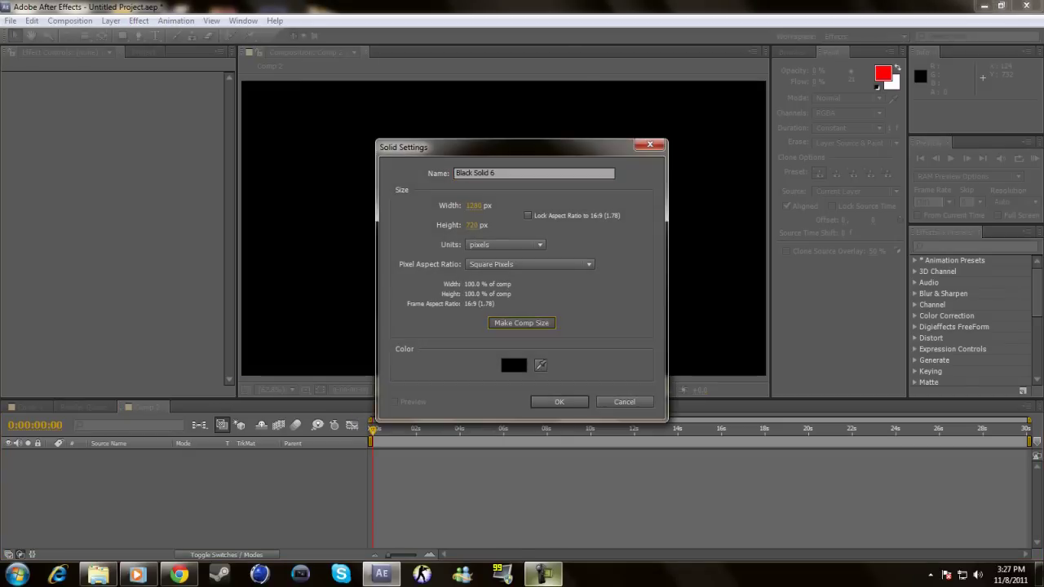
pyautogui.press('Return')
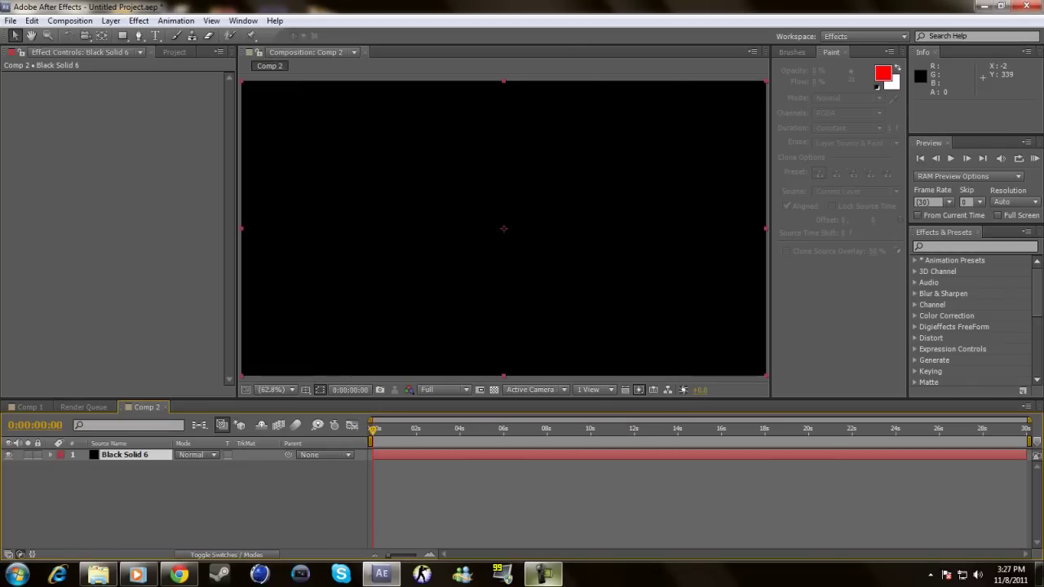
pyautogui.click(138, 20)
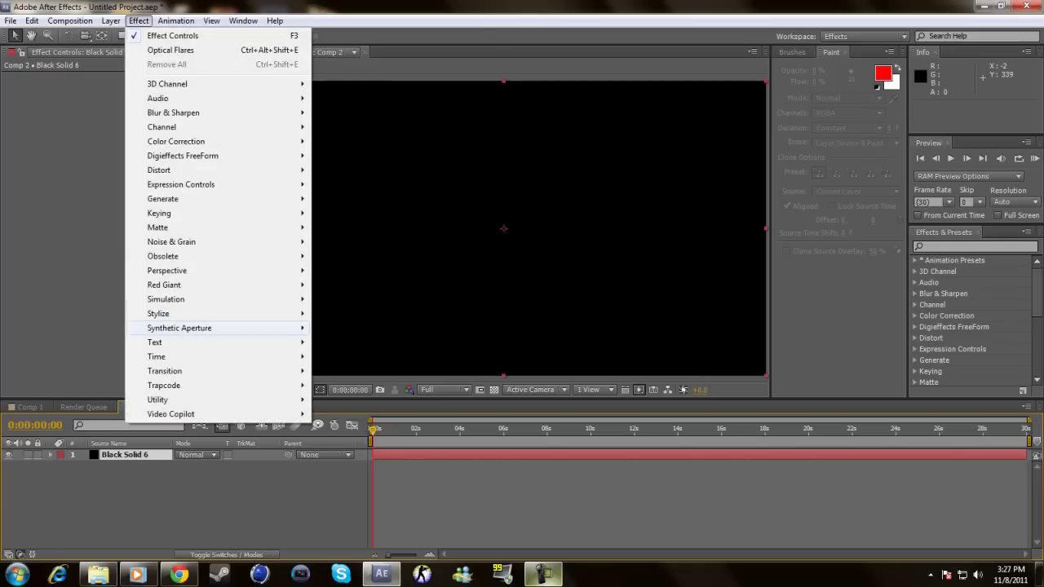
pyautogui.moveTo(166, 300)
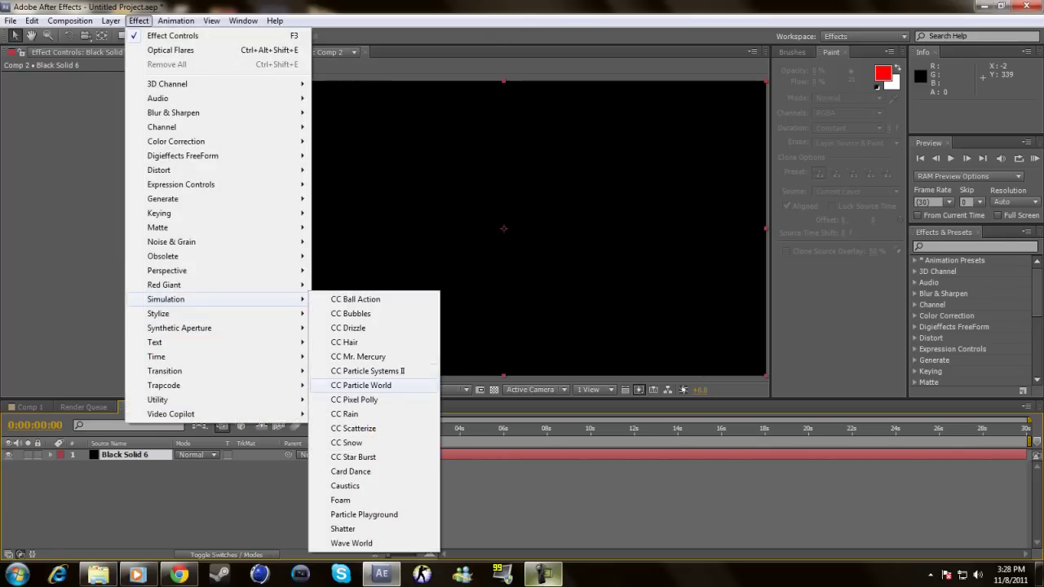
pyautogui.click(361, 385)
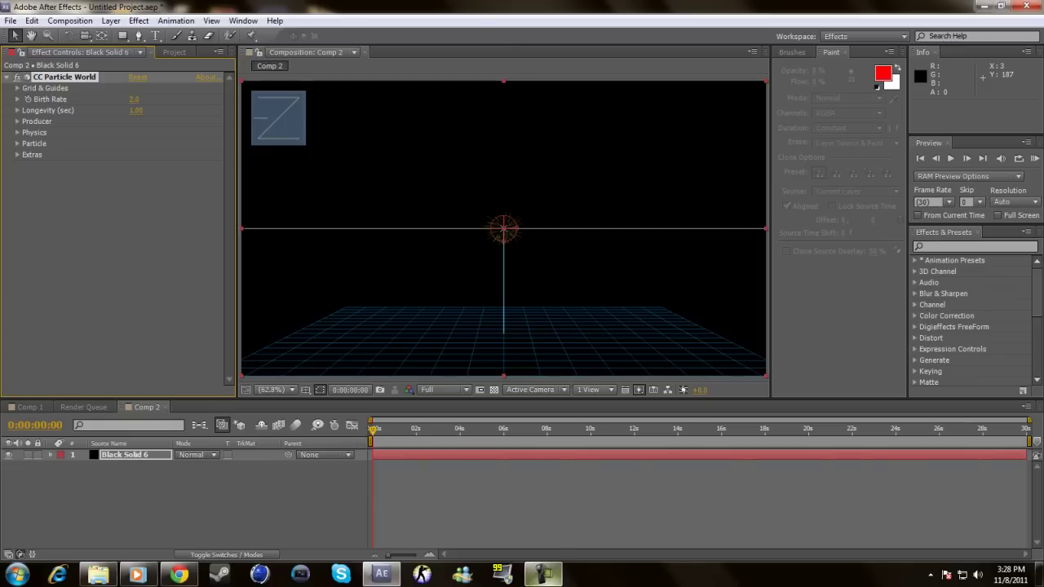
# Step: Turn off the emitter, radius, motion path, floor, horizon and axis box guides
pyautogui.click(17, 88)
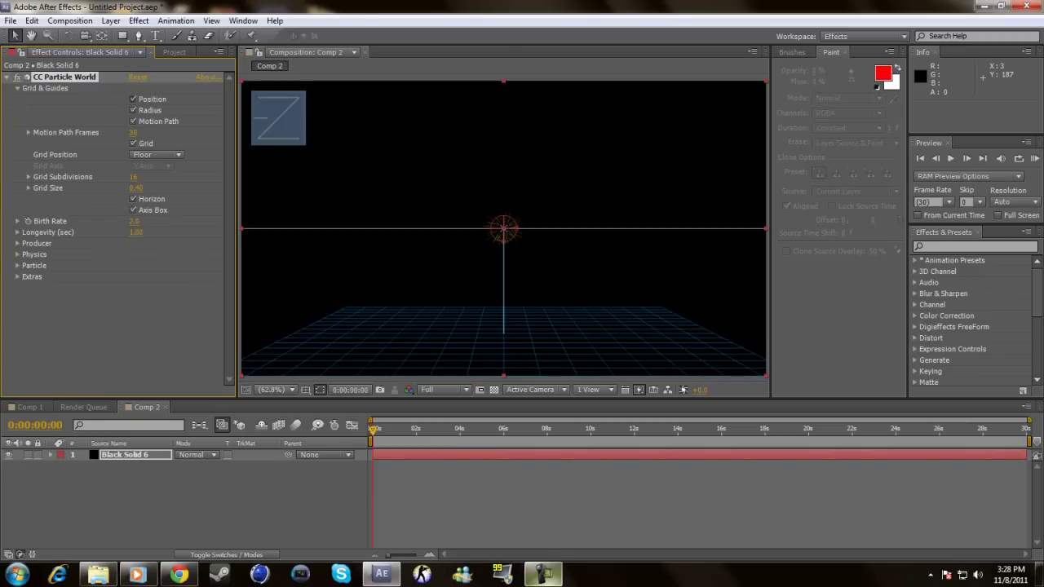
pyautogui.click(133, 99)
pyautogui.click(133, 121)
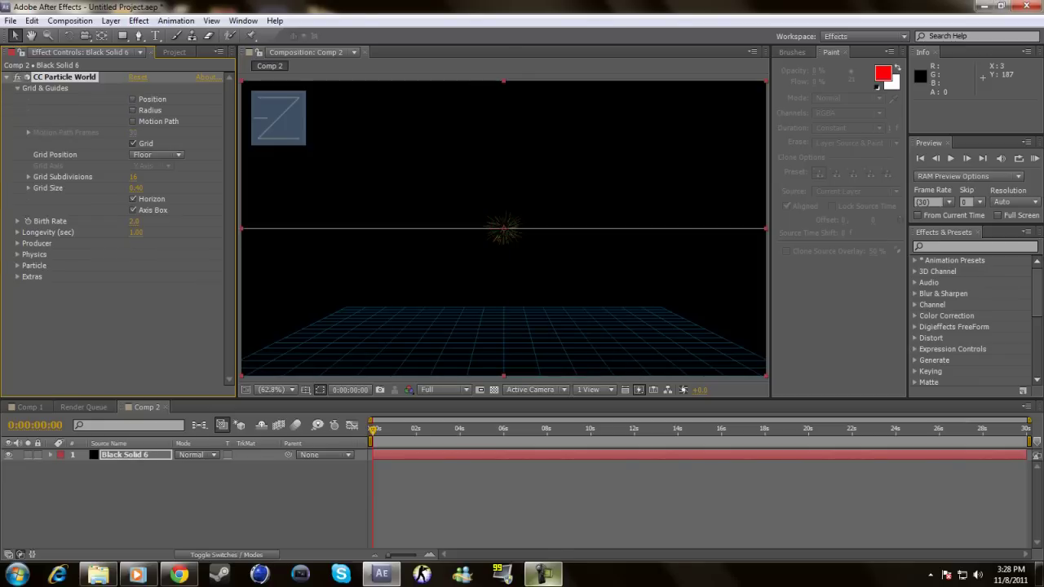
pyautogui.click(133, 143)
pyautogui.click(133, 198)
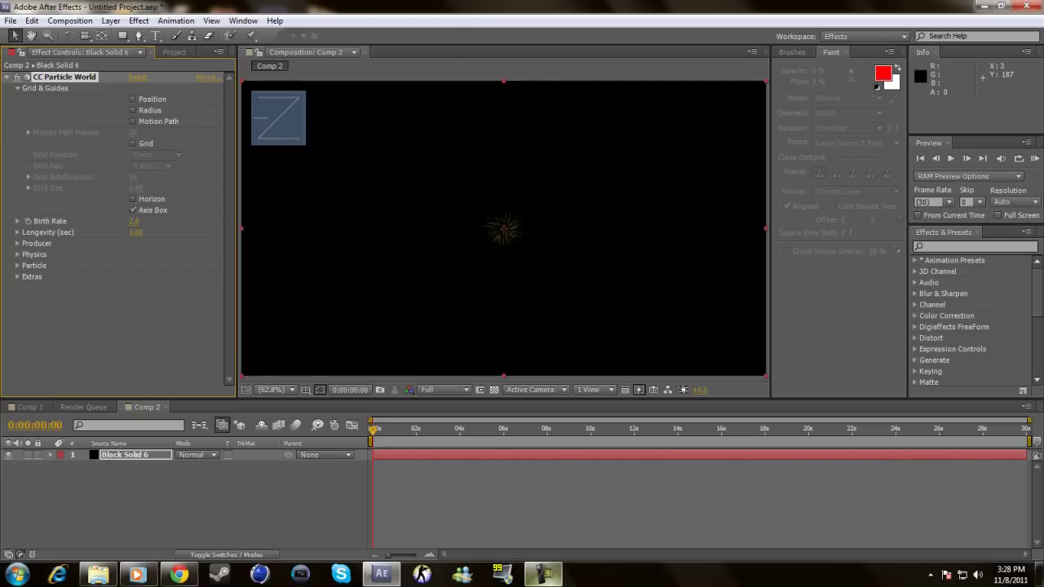
pyautogui.click(133, 209)
pyautogui.click(17, 87)
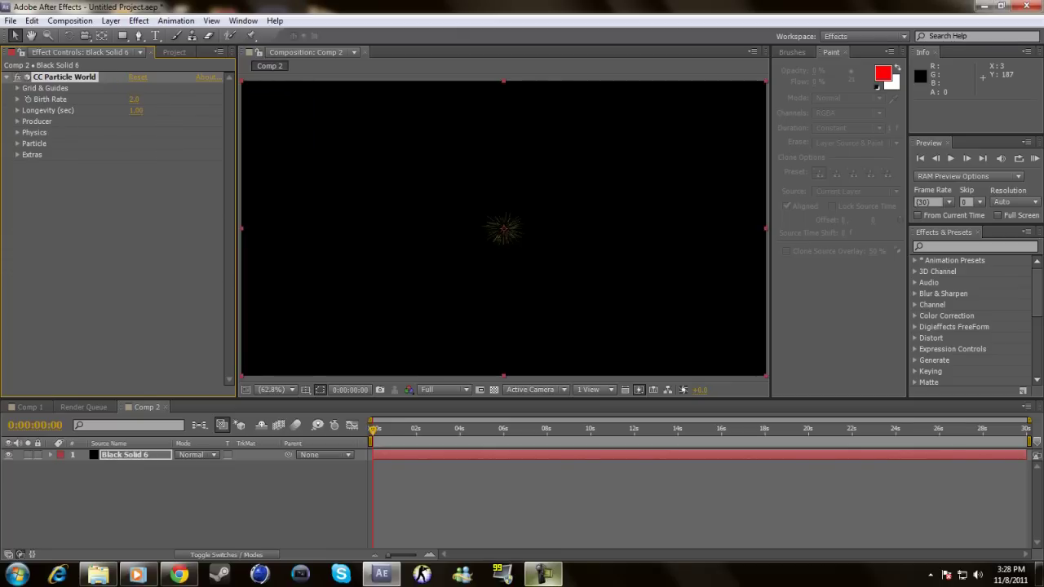
# Step: Set the particle Birth Color to cyan
pyautogui.click(17, 142)
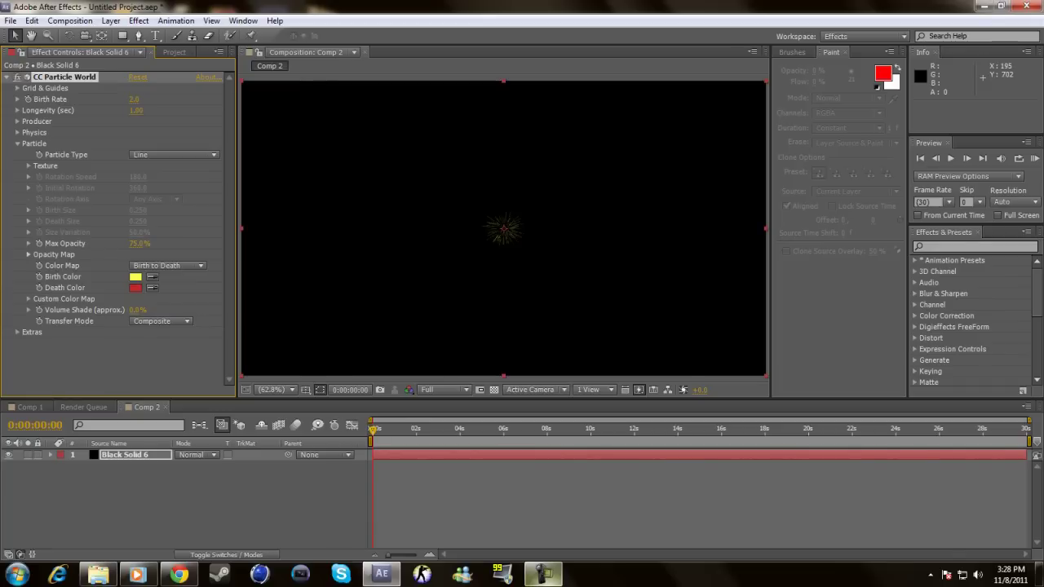
pyautogui.press('space')
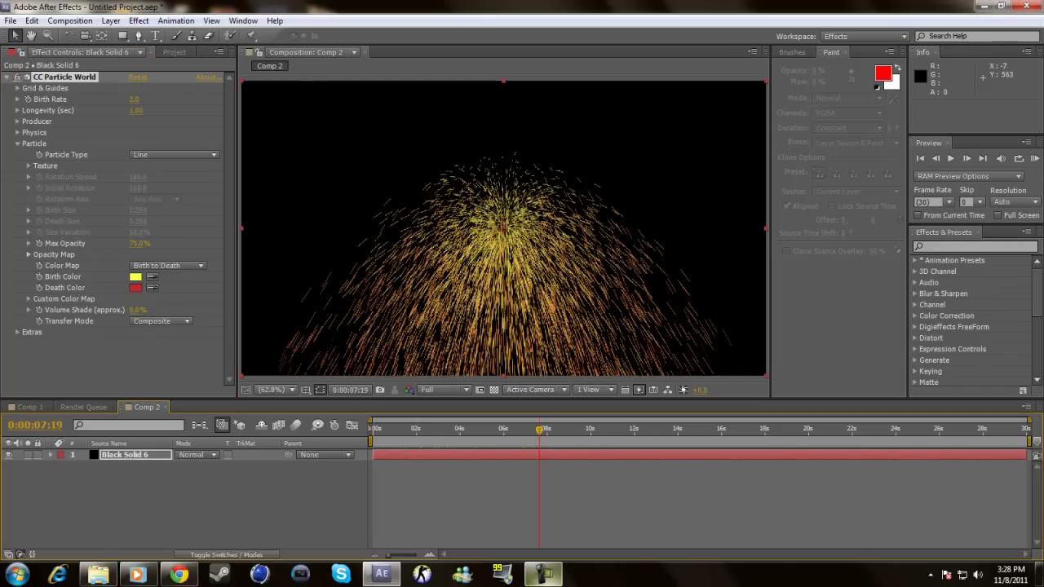
pyautogui.click(136, 277)
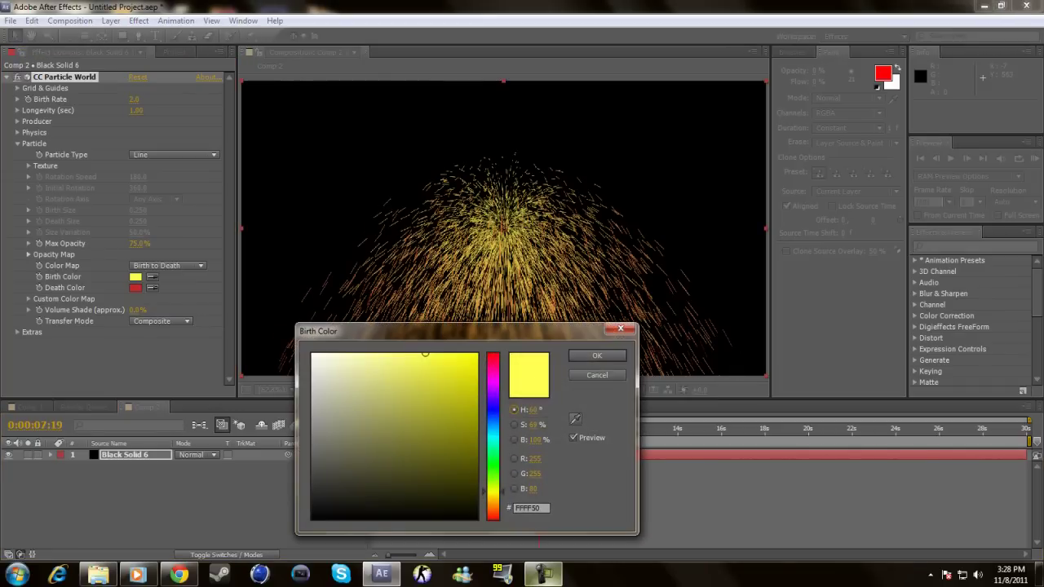
pyautogui.click(492, 433)
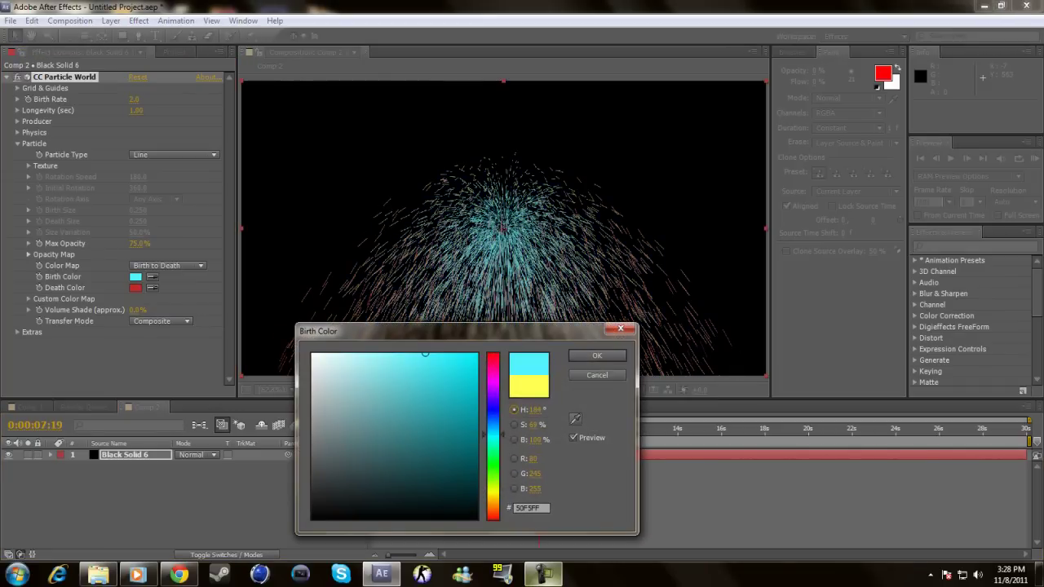
pyautogui.click(597, 355)
# Step: Set the particle Death Color to a saturated pink
pyautogui.click(136, 287)
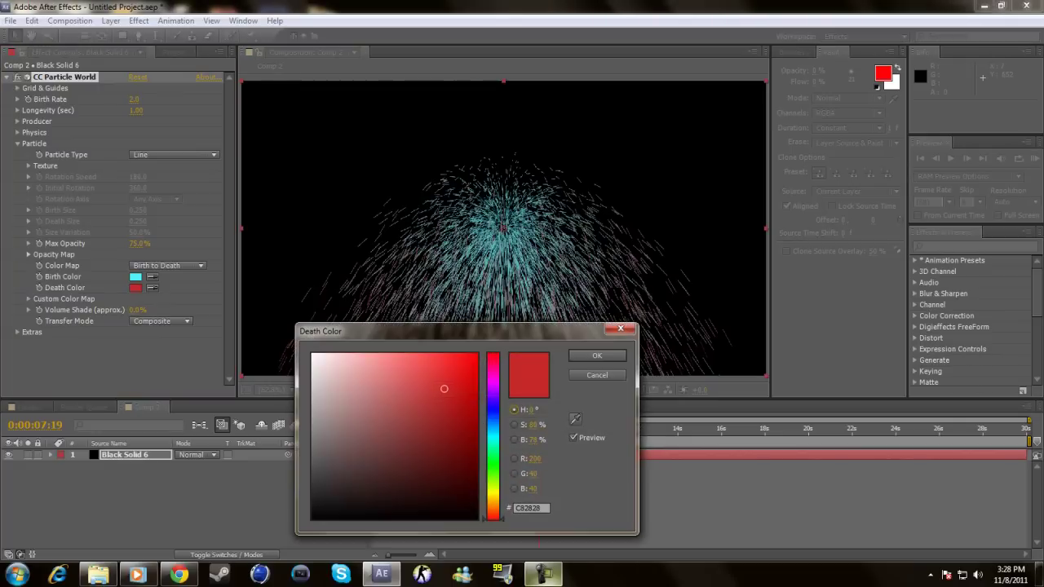
pyautogui.moveTo(443, 384); pyautogui.dragTo(392, 354)
pyautogui.click(492, 386)
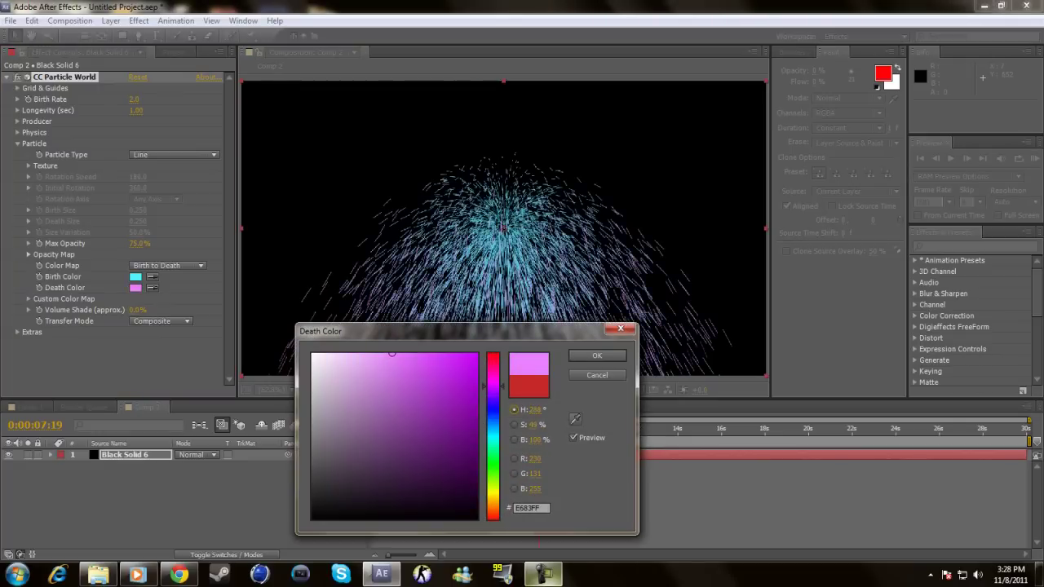
pyautogui.moveTo(493, 385); pyautogui.dragTo(493, 378)
pyautogui.moveTo(391, 354); pyautogui.dragTo(426, 354)
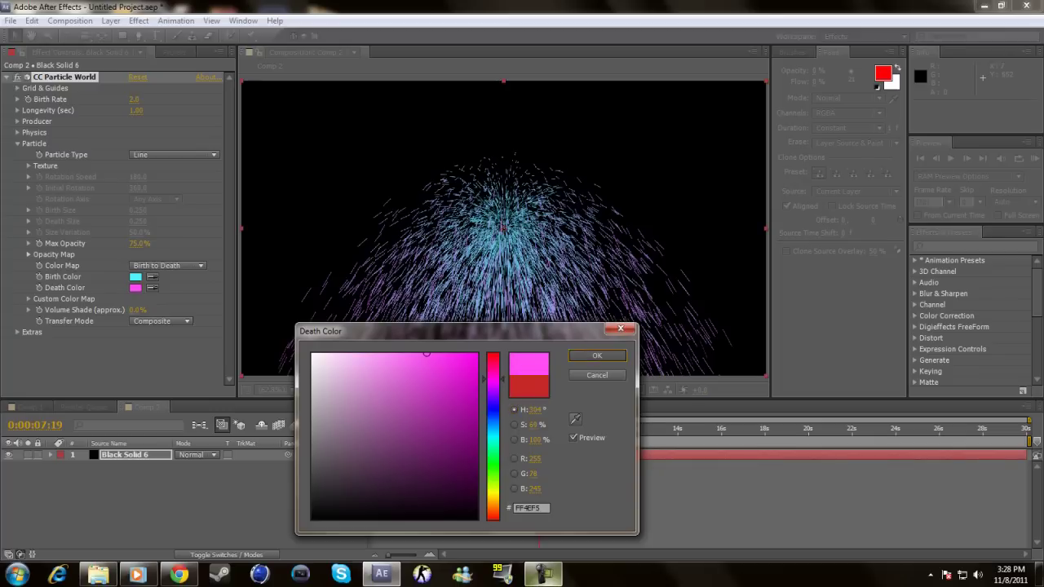
pyautogui.click(597, 355)
# Step: Make the Birth Color a paler cyan and raise Volume Shade and Max Opacity to 100%
pyautogui.click(135, 276)
pyautogui.click(365, 354)
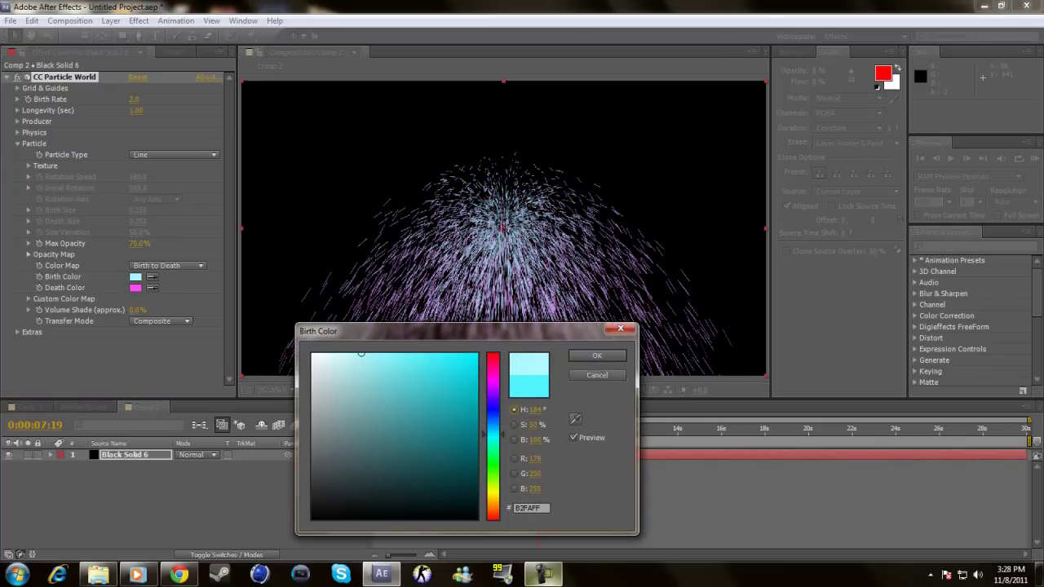
pyautogui.click(597, 355)
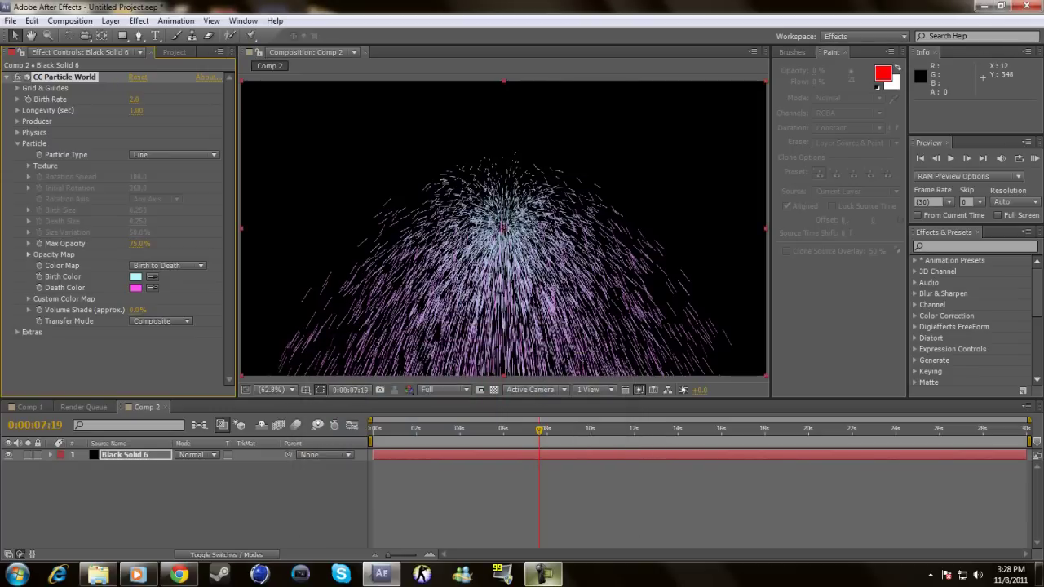
pyautogui.moveTo(138, 310); pyautogui.dragTo(187, 310)
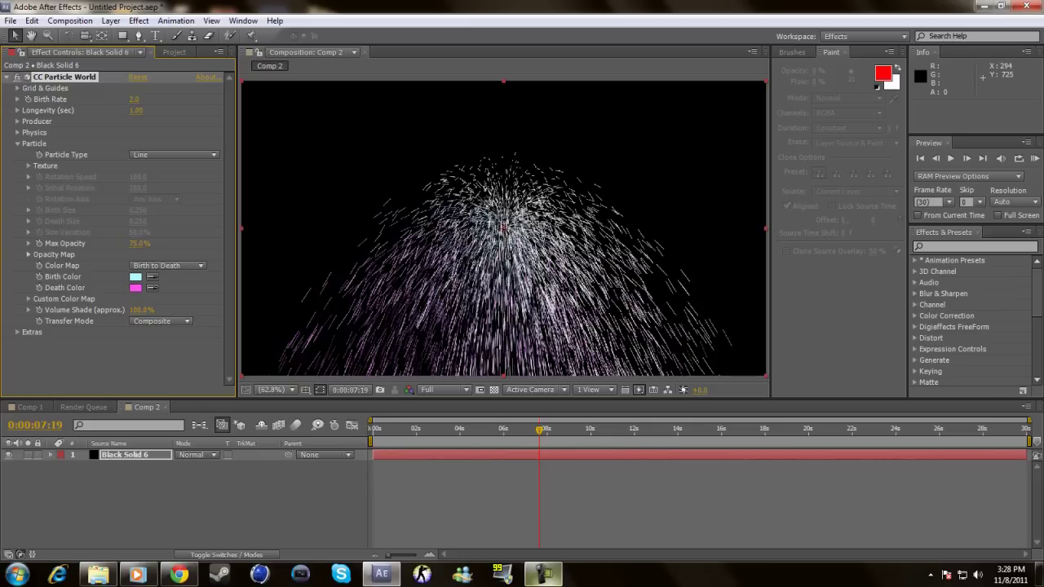
pyautogui.moveTo(139, 243); pyautogui.dragTo(187, 243)
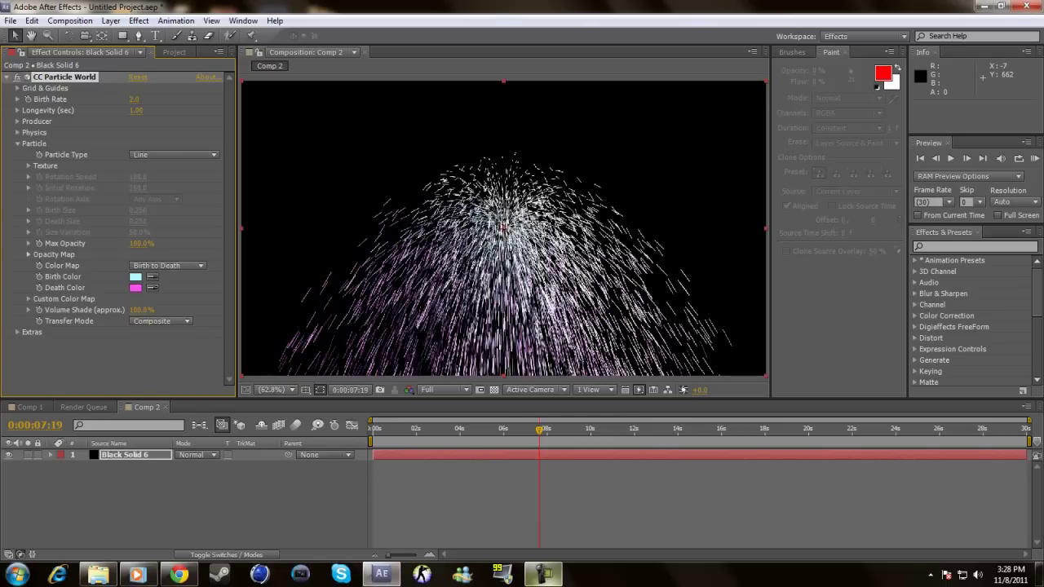
# Step: Switch Particle Type to Faded Sphere and raise Size Variation to 100%
pyautogui.click(173, 154)
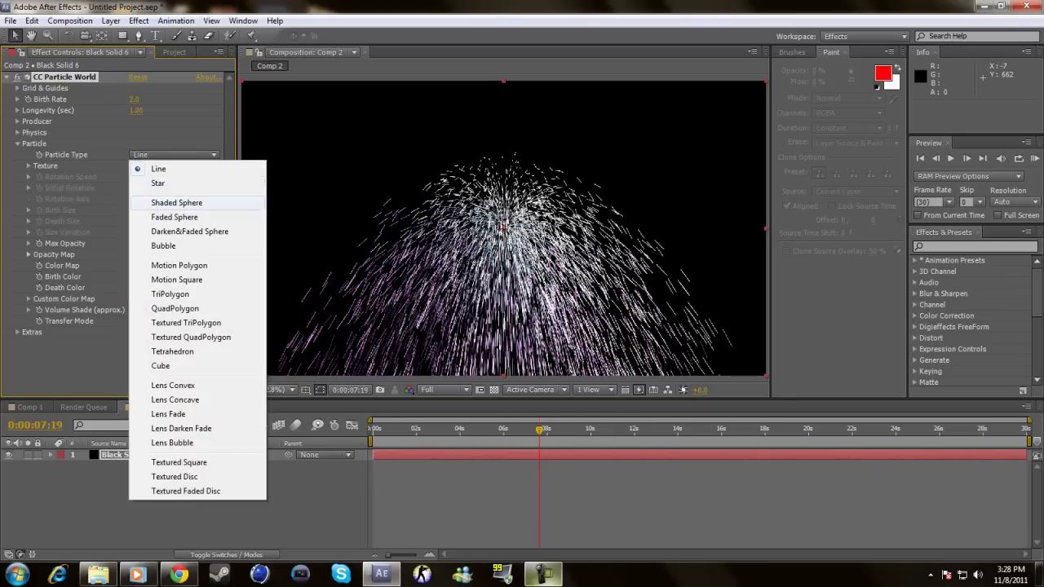
pyautogui.click(173, 217)
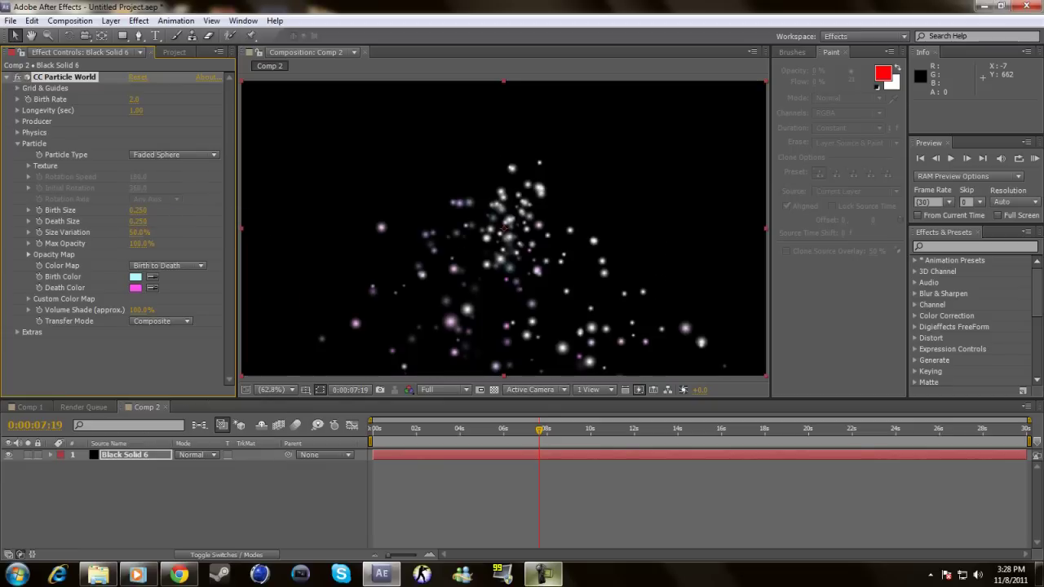
pyautogui.moveTo(140, 231)
pyautogui.mouseDown()
pyautogui.moveTo(181, 231)
pyautogui.moveTo(98, 210)
pyautogui.mouseUp()
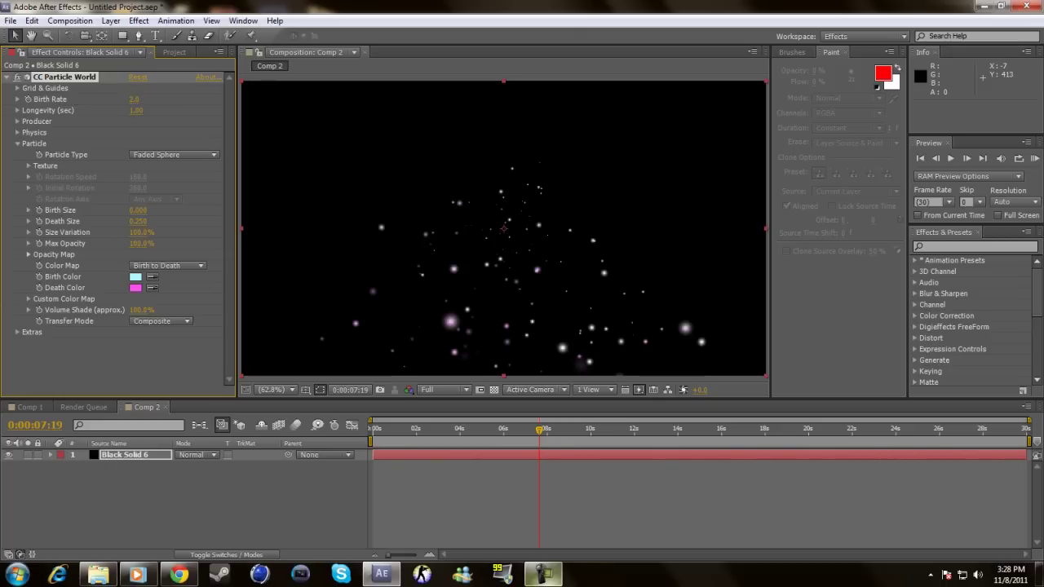
# Step: Set the particle Death Size to 0.090 and play a preview
pyautogui.moveTo(138, 221)
pyautogui.mouseDown()
pyautogui.moveTo(106, 221)
pyautogui.moveTo(135, 221)
pyautogui.mouseUp()
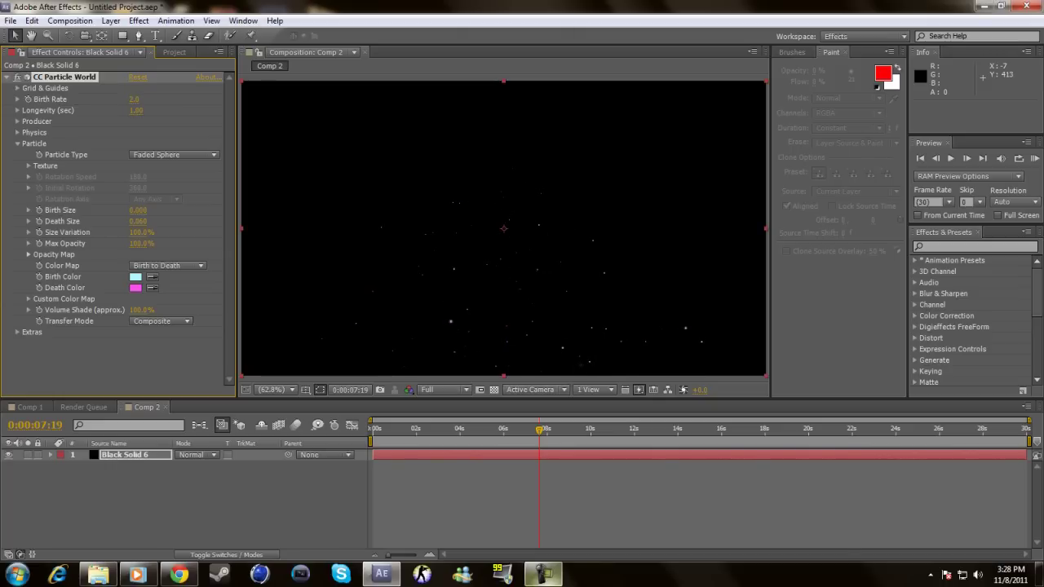
pyautogui.click(138, 221)
pyautogui.write('0.')
pyautogui.write('09')
pyautogui.press('Return')
pyautogui.press('space')
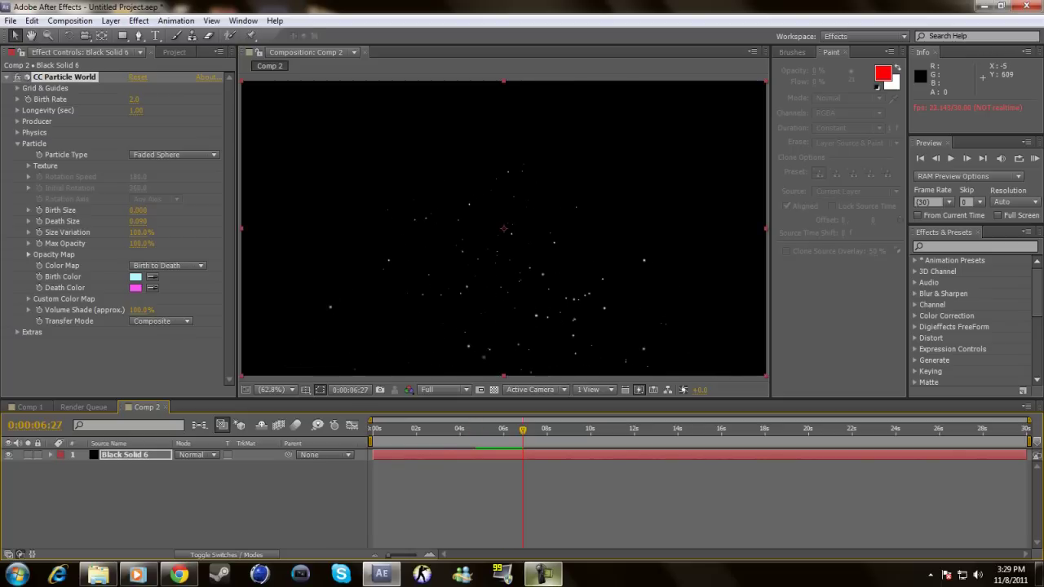
# Step: In Physics, set Extra Angle to 500 revolutions and Extra to -1.00
pyautogui.click(17, 142)
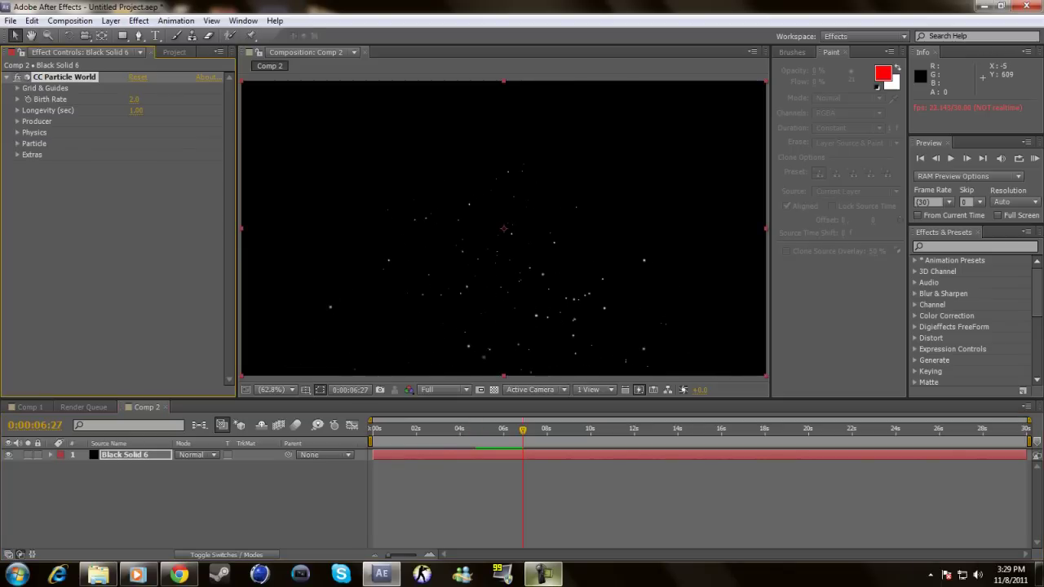
pyautogui.click(18, 132)
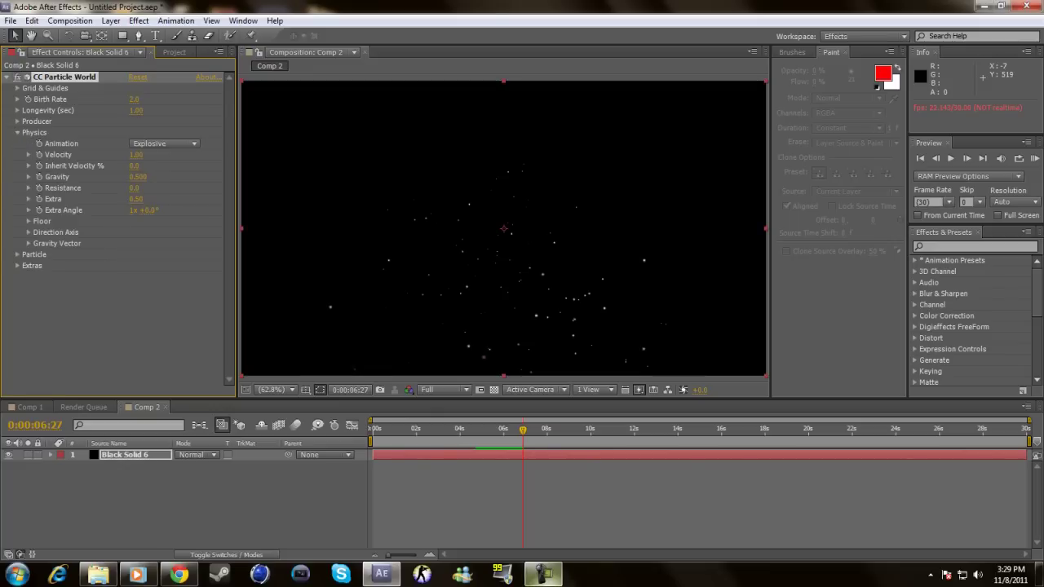
pyautogui.click(134, 211)
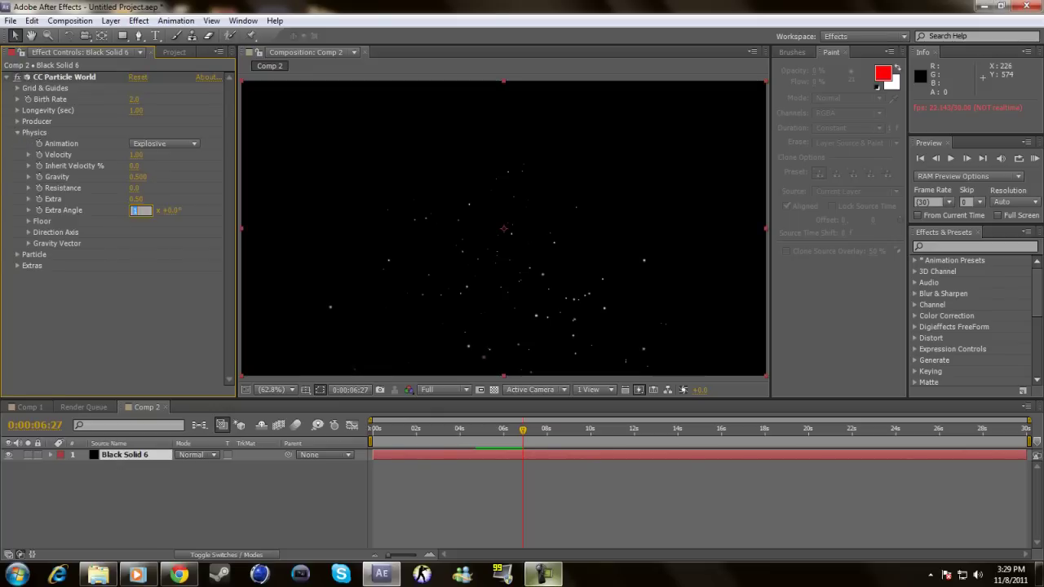
pyautogui.write('500')
pyautogui.press('Return')
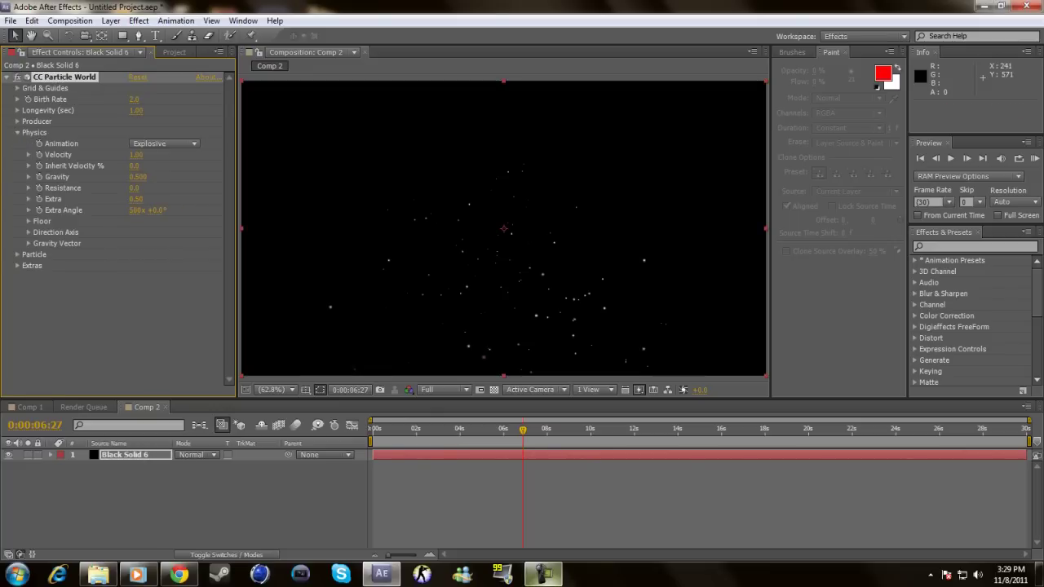
pyautogui.click(135, 199)
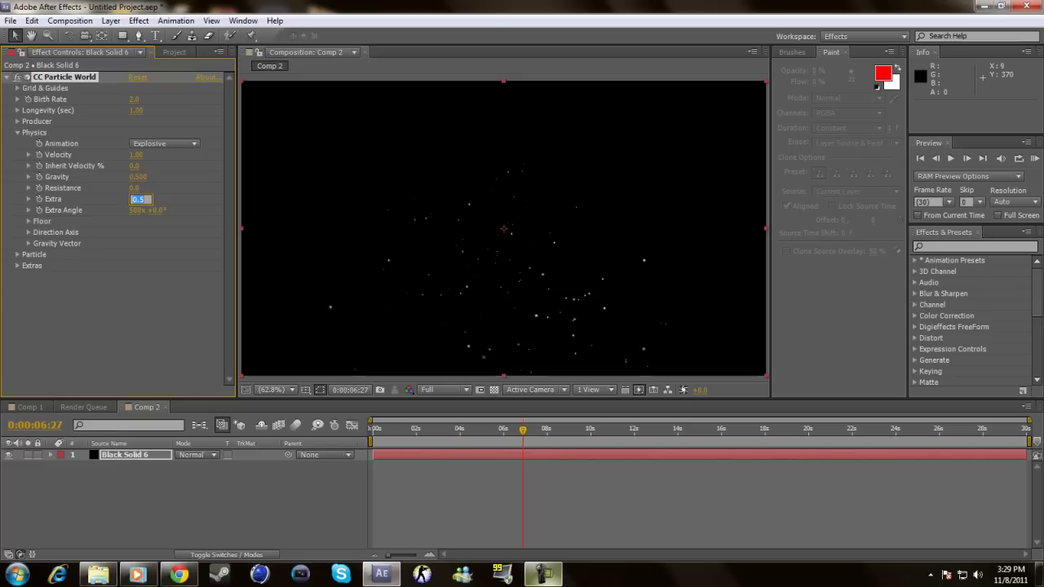
pyautogui.write('-1')
pyautogui.press('Return')
# Step: Set Resistance to 35, Gravity to 0 and Animation to Twirl, then preview
pyautogui.click(134, 187)
pyautogui.write('5')
pyautogui.press('Return')
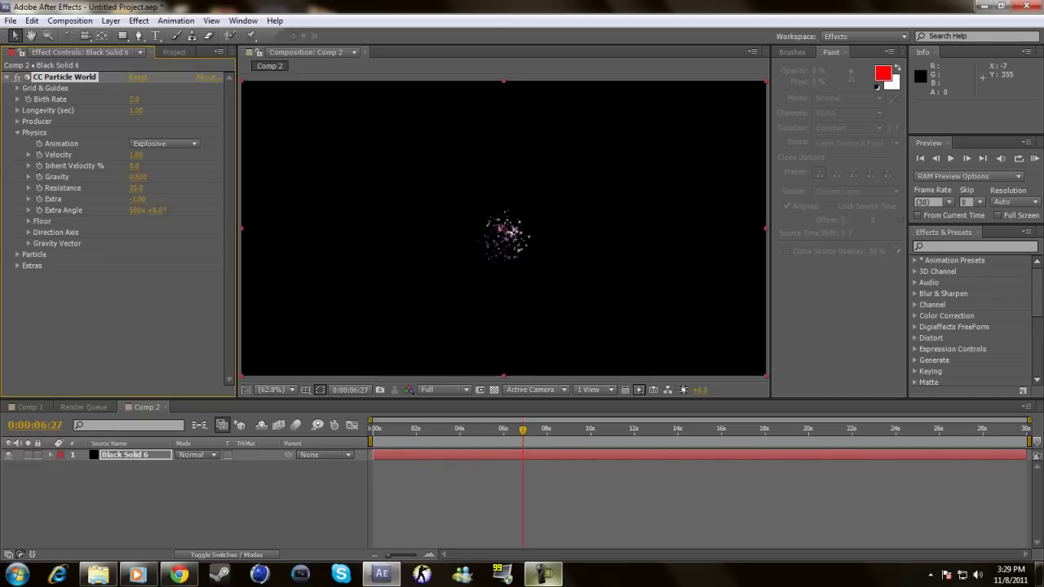
pyautogui.click(137, 176)
pyautogui.write('0')
pyautogui.press('Return')
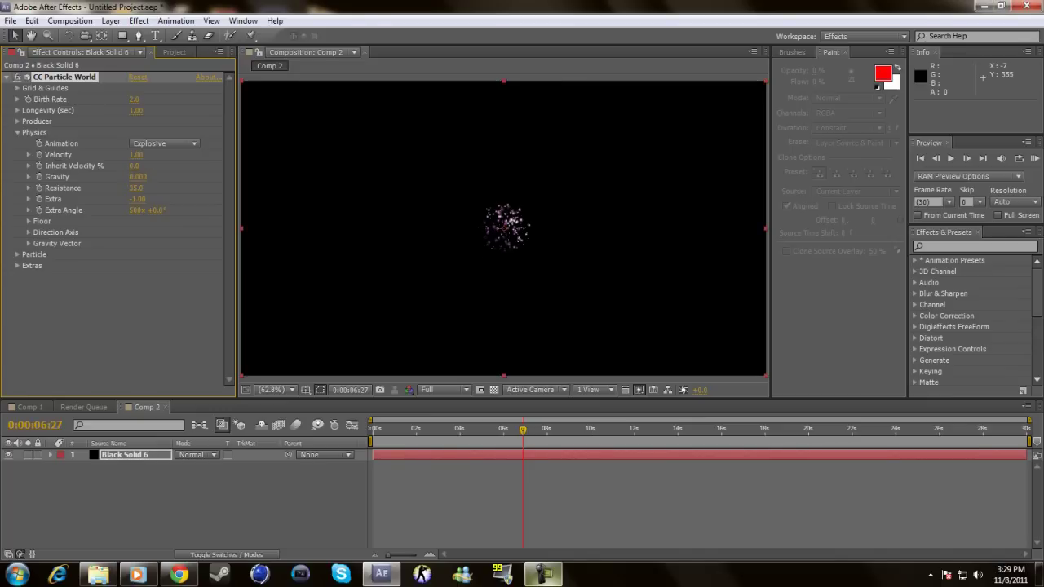
pyautogui.click(164, 143)
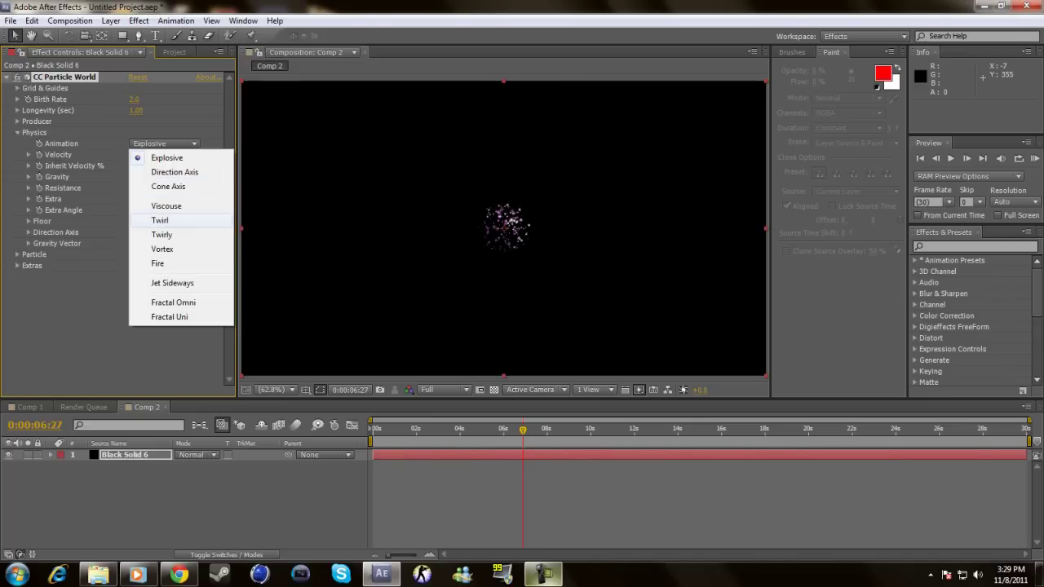
pyautogui.click(171, 220)
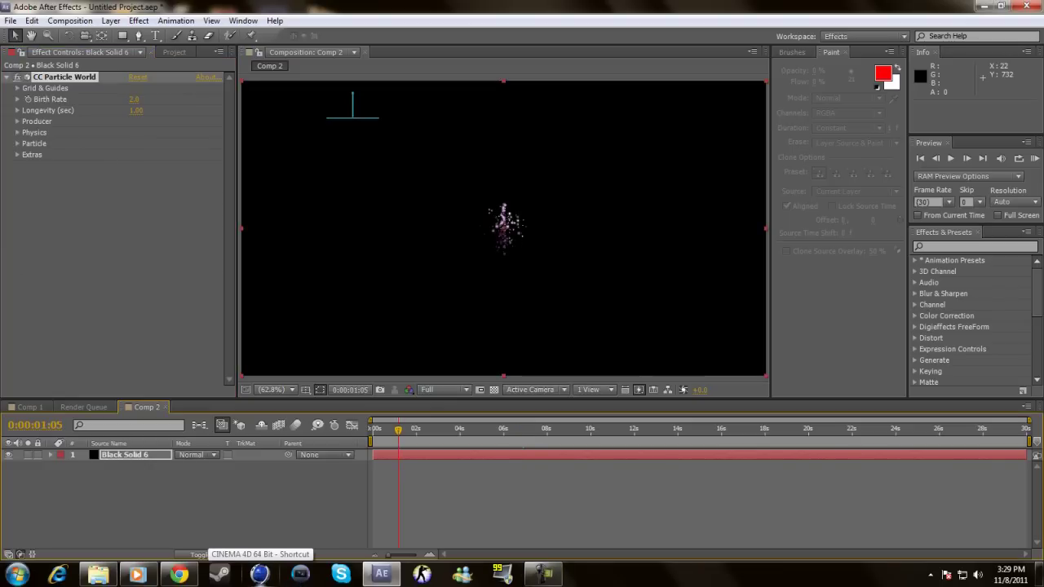
pyautogui.press('space')
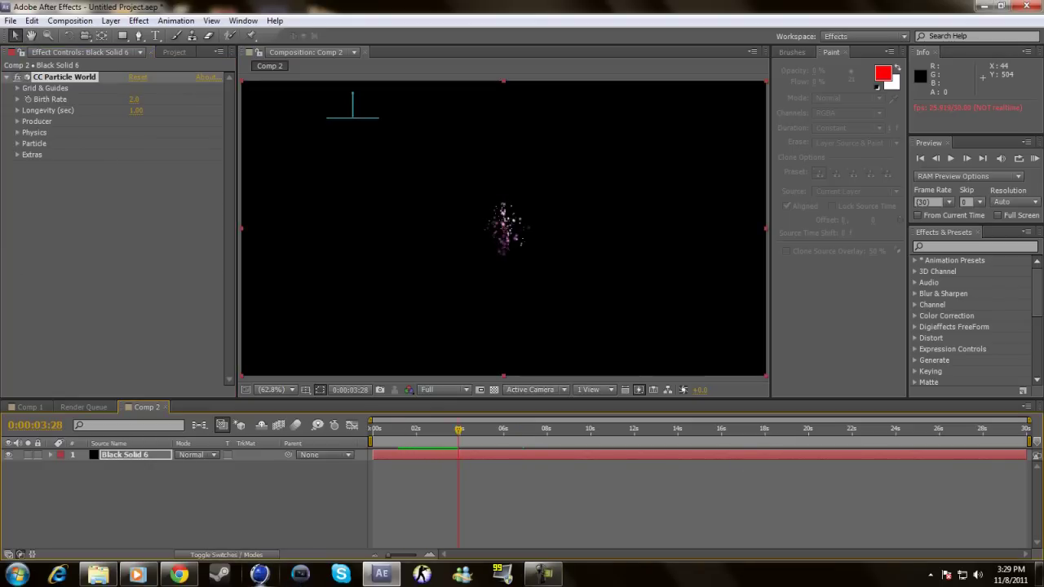
# Step: Expand Producer and set Radius X to 0.170
pyautogui.click(17, 110)
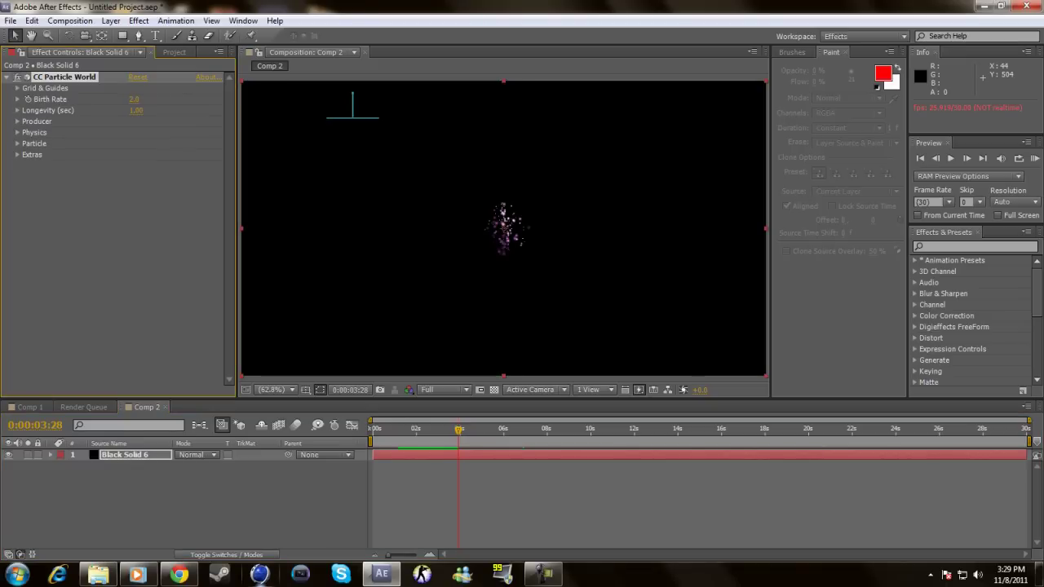
pyautogui.click(17, 120)
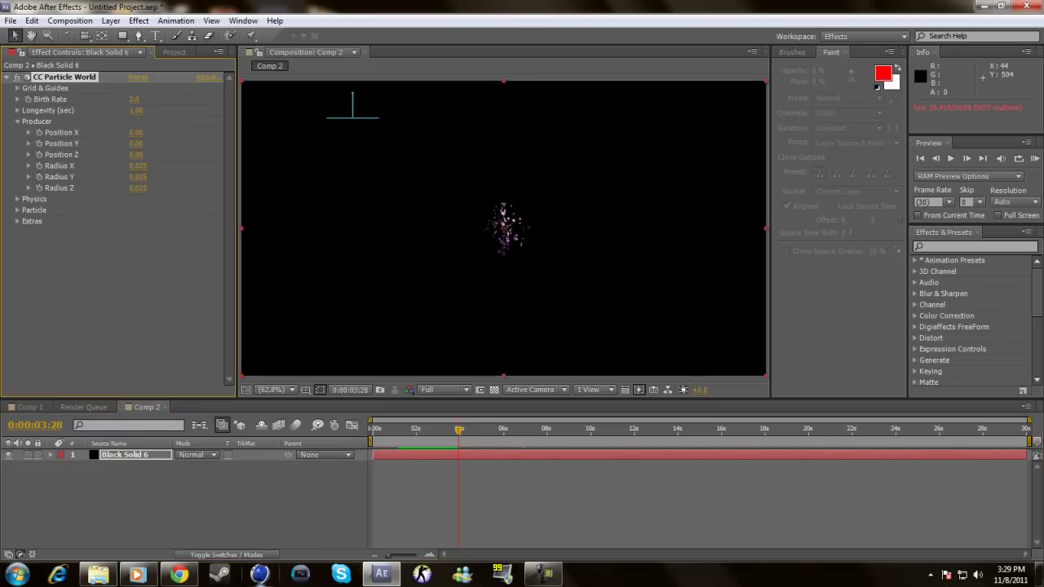
pyautogui.click(138, 166)
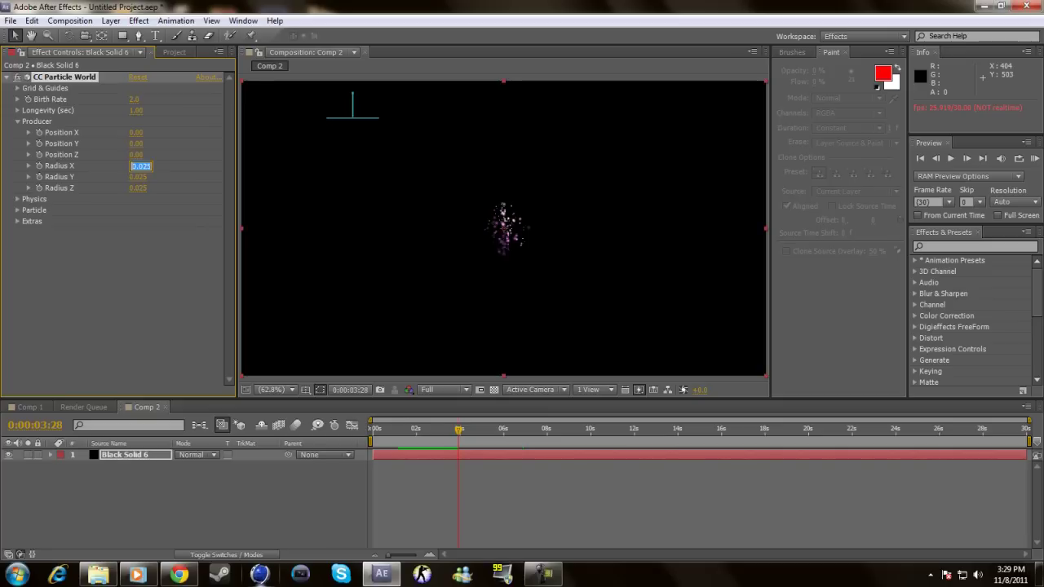
pyautogui.write('0.1')
pyautogui.press('Return')
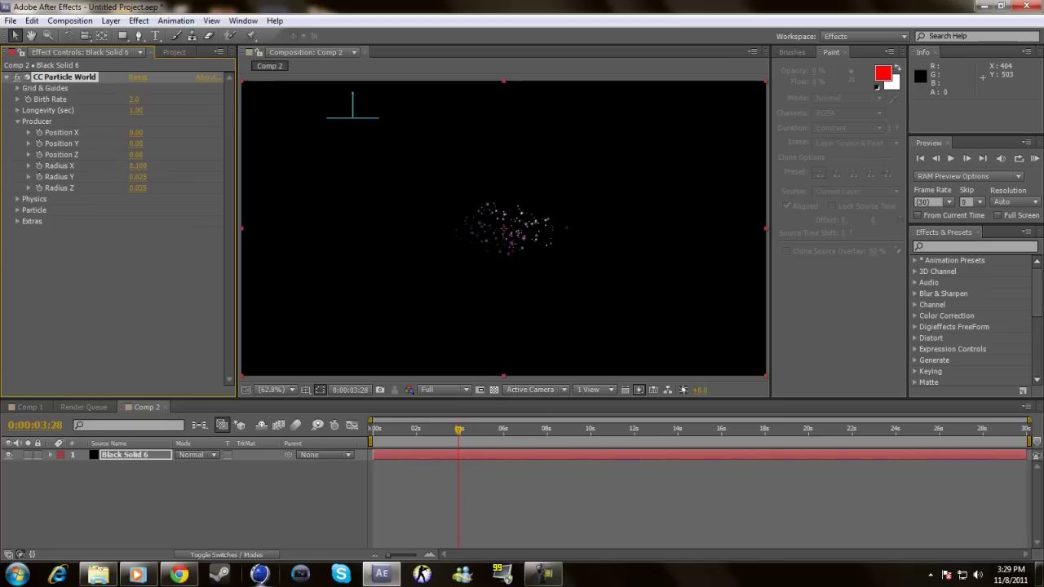
pyautogui.click(138, 165)
pyautogui.write('0.1')
pyautogui.write('7')
pyautogui.press('Return')
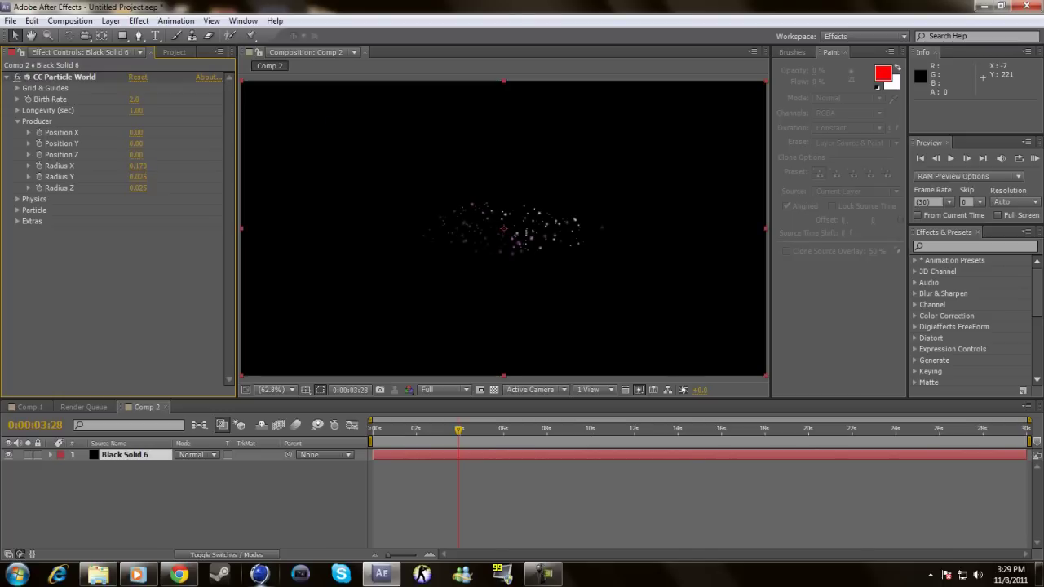
# Step: Set Radius Y and Radius Z to 0.170 and preview the wider particle cloud
pyautogui.click(138, 177)
pyautogui.write('0.17')
pyautogui.press('Return')
pyautogui.click(138, 188)
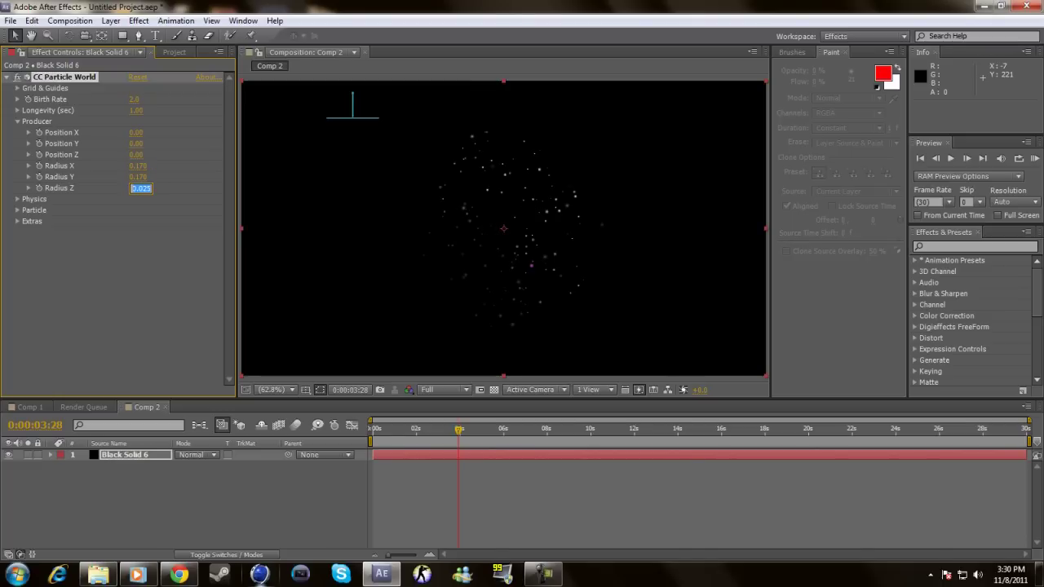
pyautogui.write('0.17')
pyautogui.press('Return')
pyautogui.press('space')
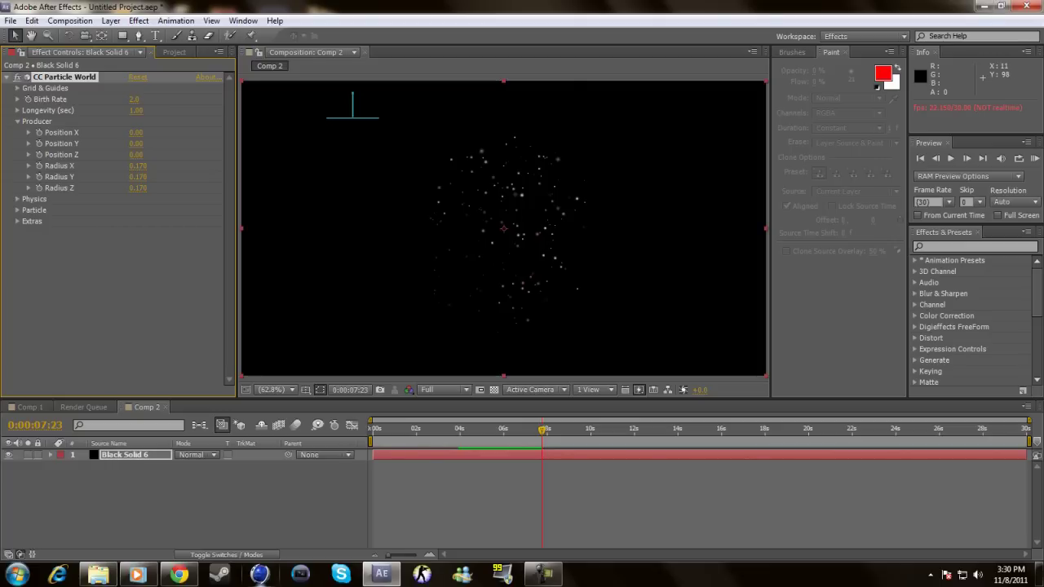
# Step: Change the particle Birth Color to white (FFFFFF) and scrub to about three seconds
pyautogui.click(17, 199)
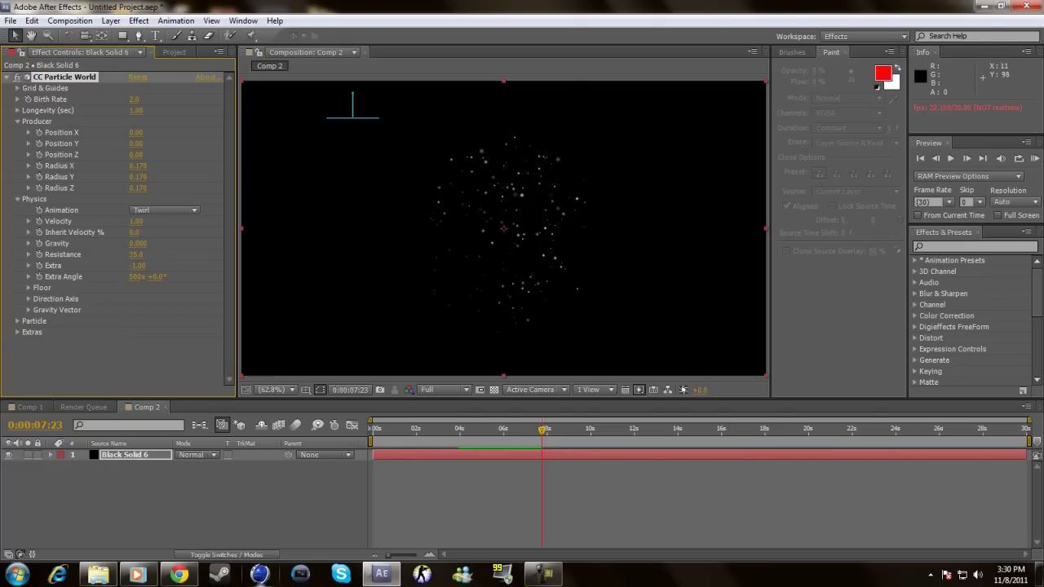
pyautogui.click(17, 199)
pyautogui.click(17, 209)
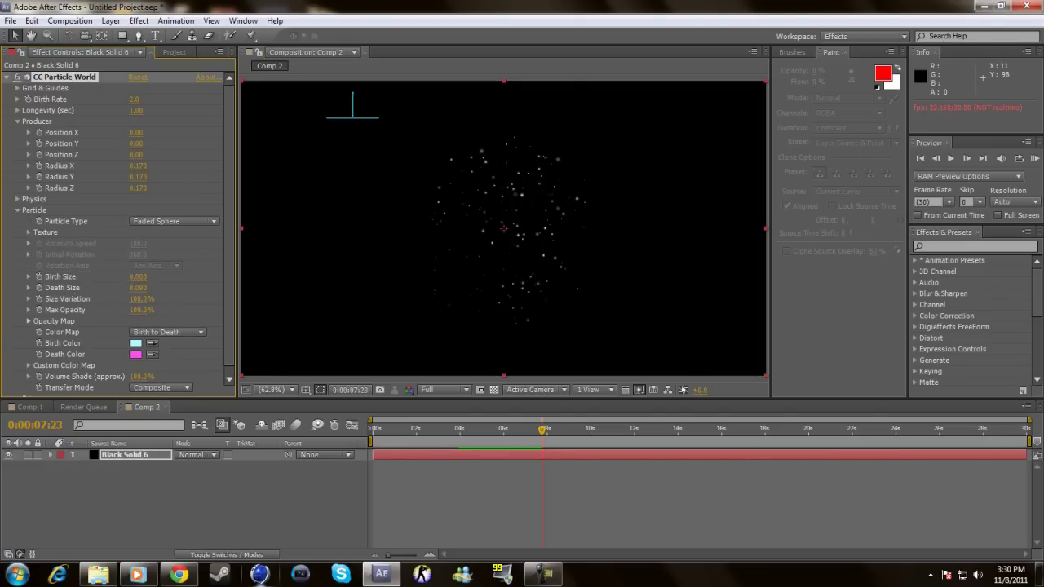
pyautogui.click(136, 343)
pyautogui.write('ffffff')
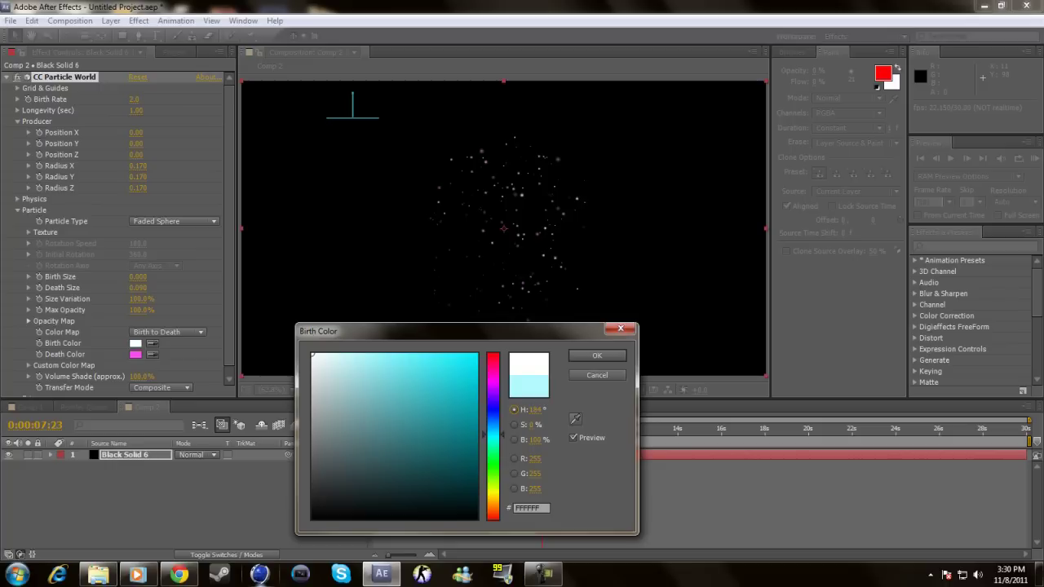
pyautogui.press('Return')
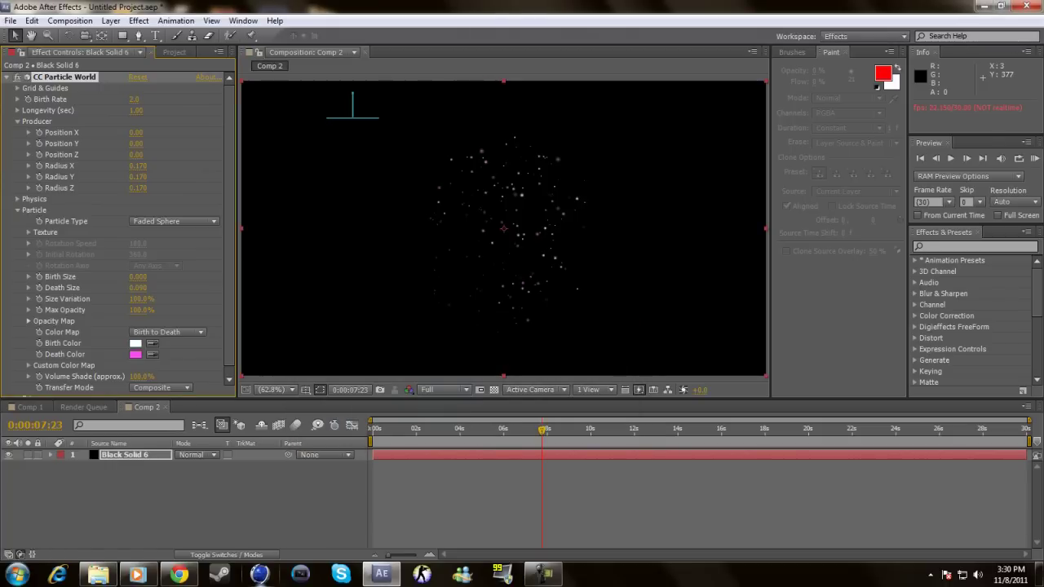
pyautogui.click(17, 76)
pyautogui.moveTo(542, 429); pyautogui.dragTo(373, 429)
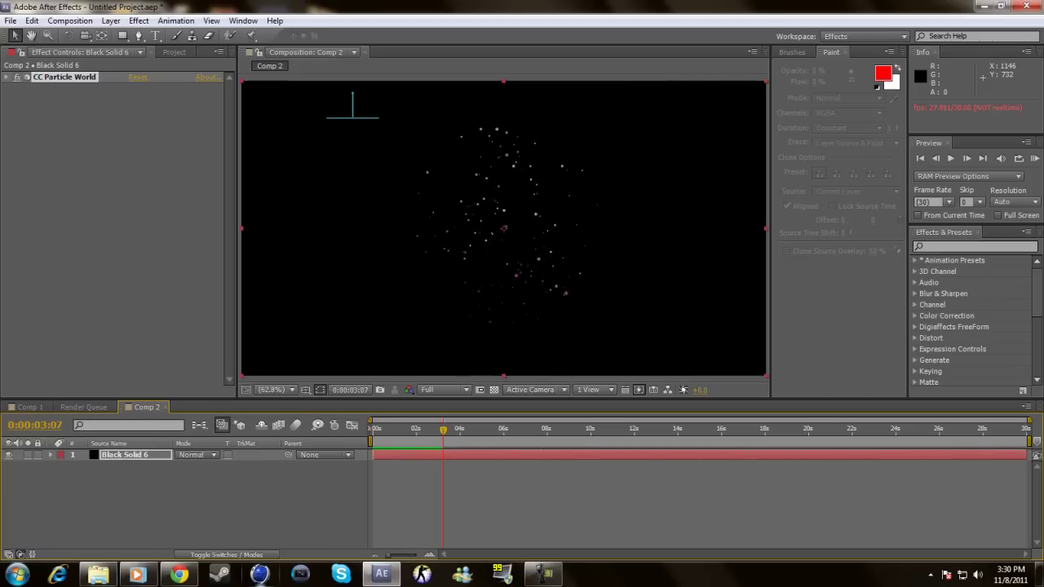
# Step: Add a second black solid layer and apply Optical Flares to it
pyautogui.rightClick(102, 487)
pyautogui.moveTo(132, 361)
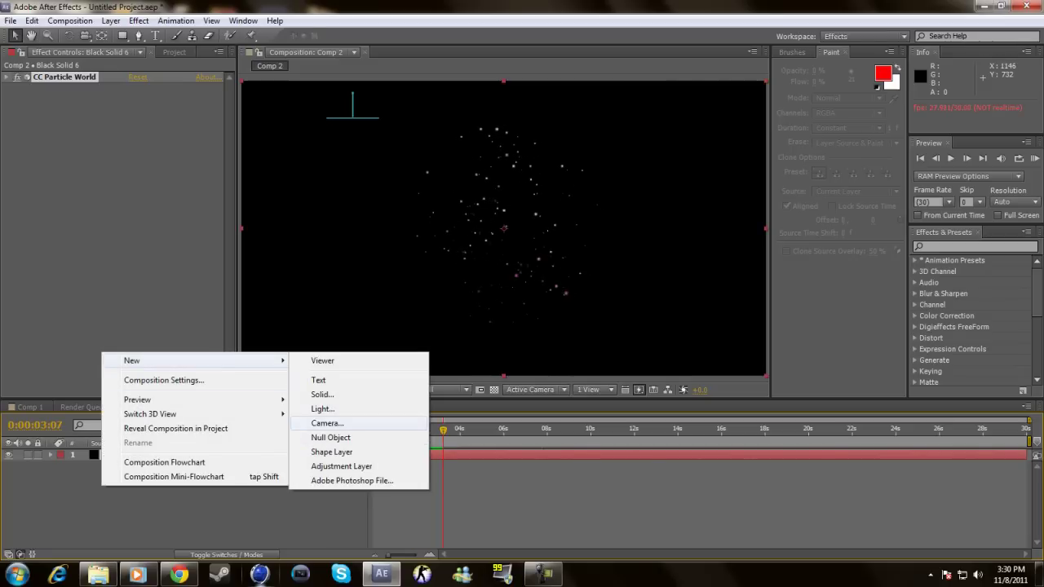
pyautogui.click(322, 395)
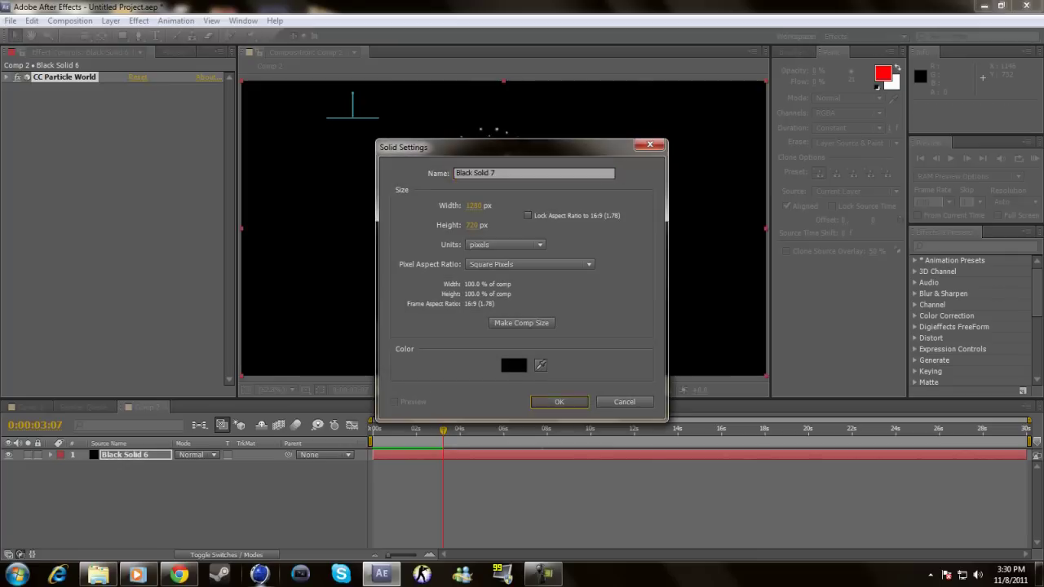
pyautogui.press('Return')
pyautogui.click(139, 20)
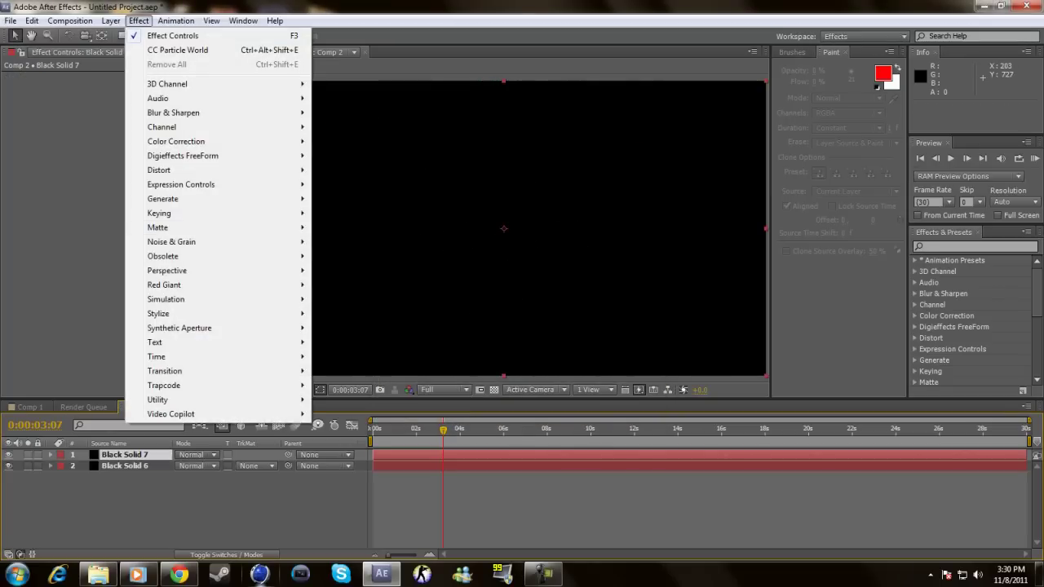
pyautogui.click(351, 413)
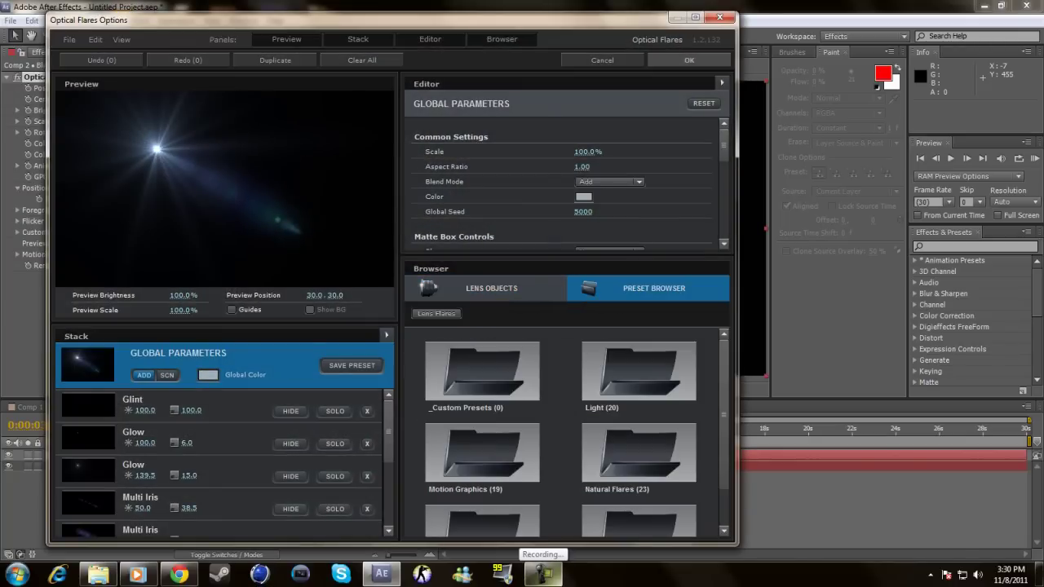
# Step: Load the Pro Presets 2 Arctic Circle flare with 88% scale and glow brightness 184
pyautogui.scroll(-2, 639, 482)
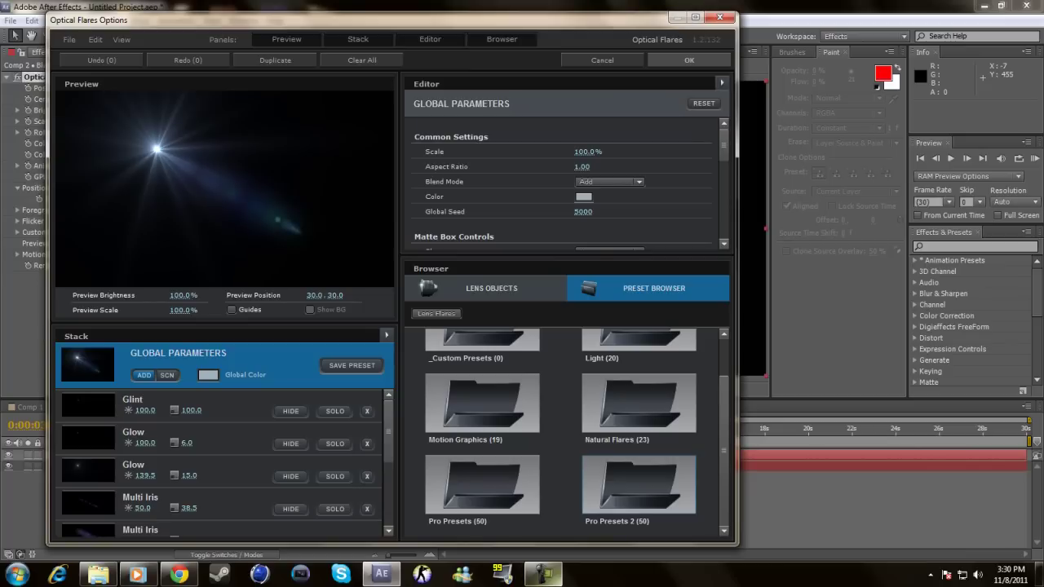
pyautogui.doubleClick(639, 485)
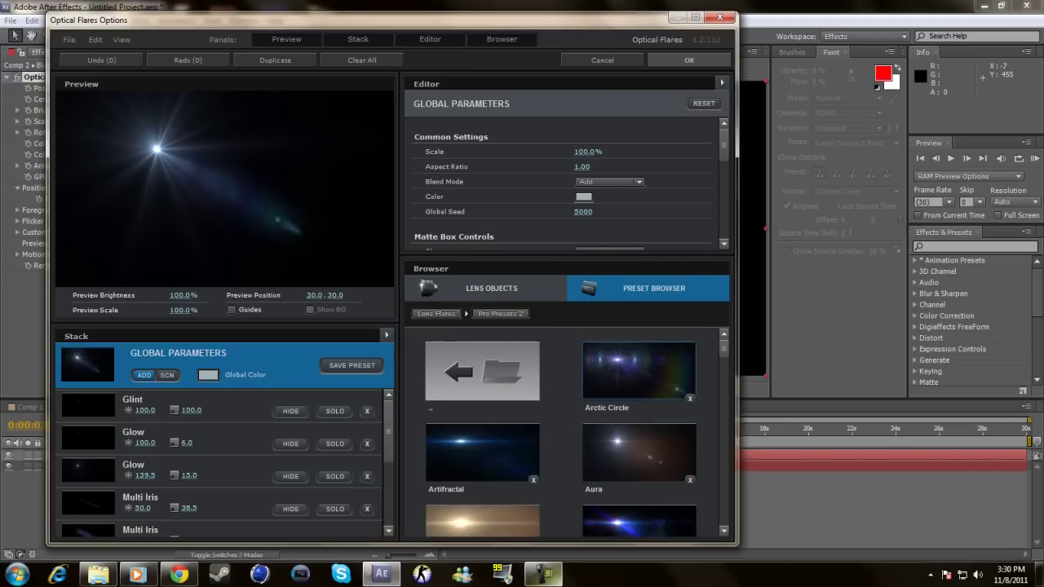
pyautogui.click(639, 371)
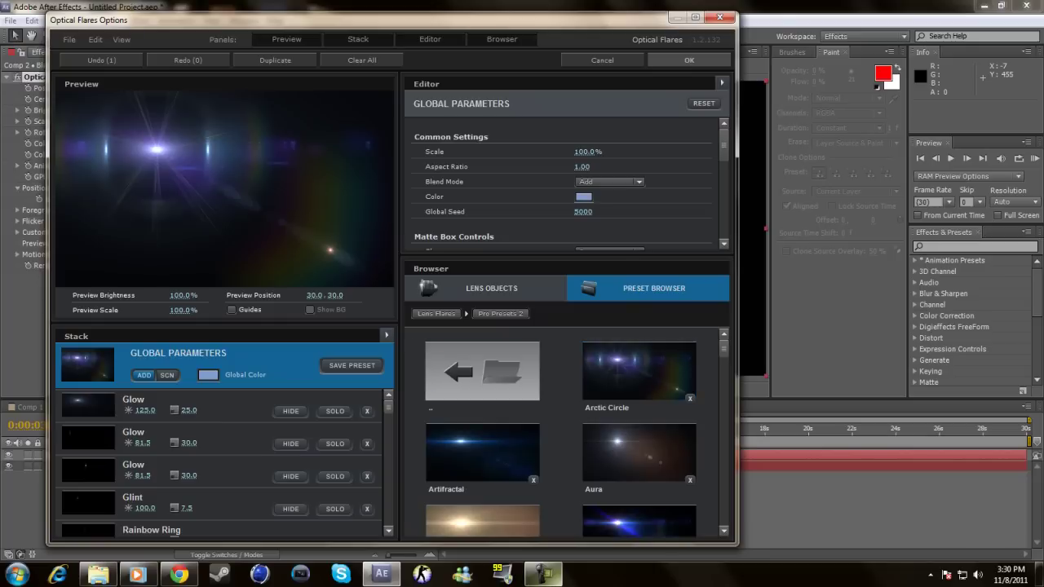
pyautogui.moveTo(587, 152); pyautogui.dragTo(571, 152)
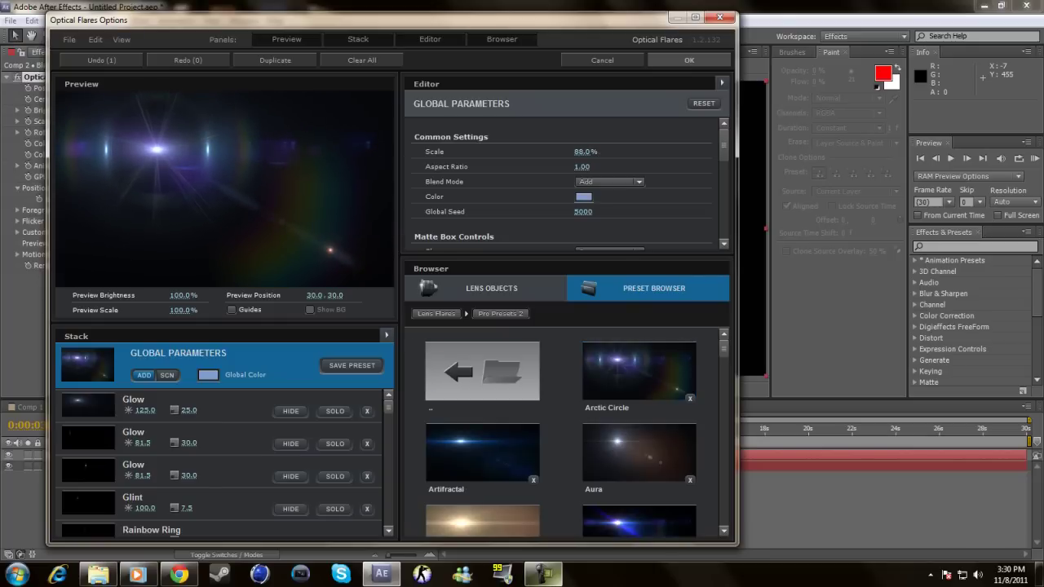
pyautogui.click(204, 404)
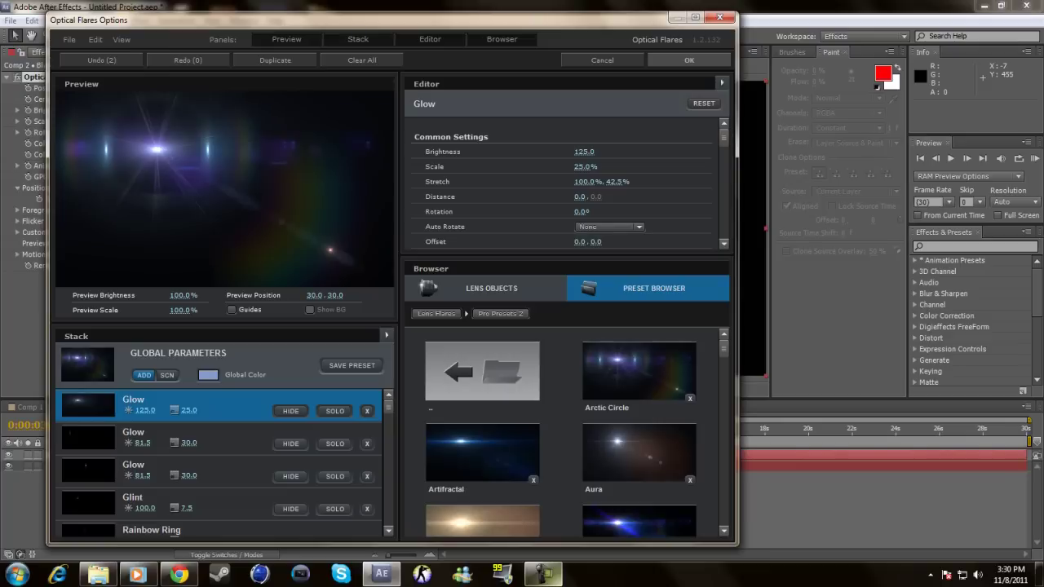
pyautogui.moveTo(584, 152); pyautogui.dragTo(620, 152)
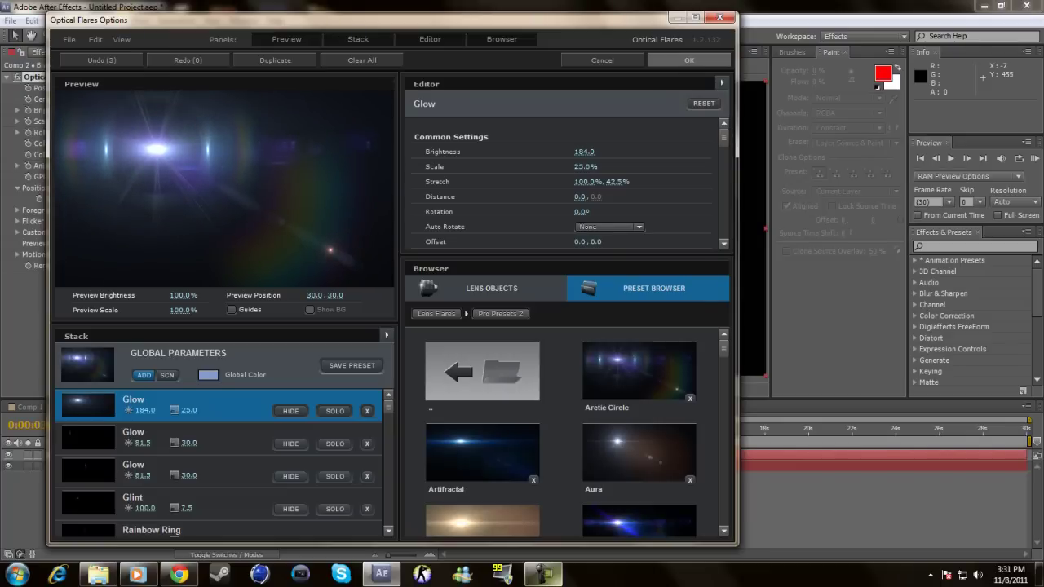
pyautogui.click(689, 60)
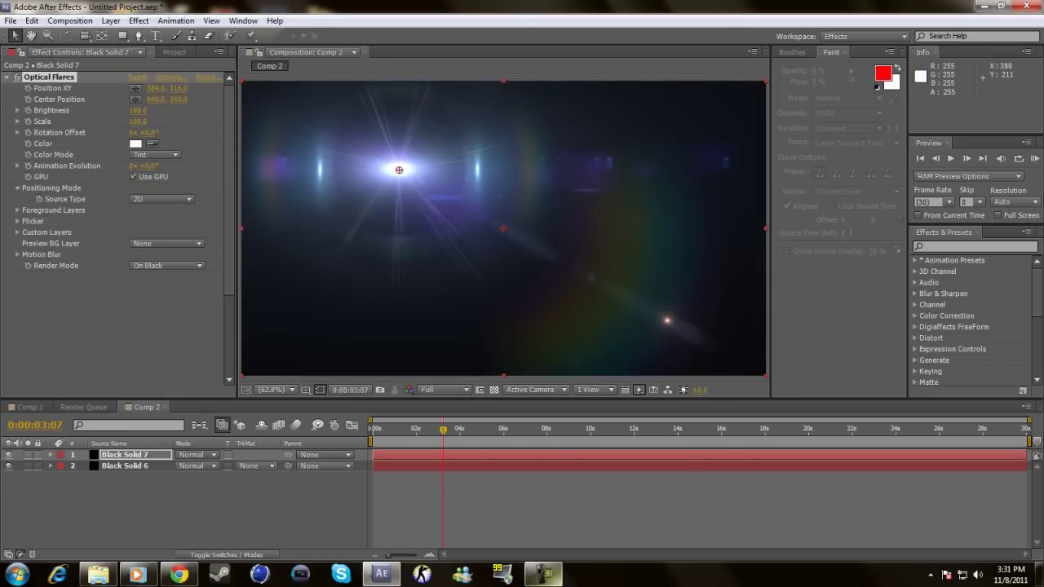
# Step: Centre the flare's light source over the particles and set the flare layer to Add blending
pyautogui.moveTo(399, 169)
pyautogui.mouseDown()
pyautogui.moveTo(504, 230)
pyautogui.moveTo(504, 246)
pyautogui.moveTo(504, 205)
pyautogui.mouseUp()
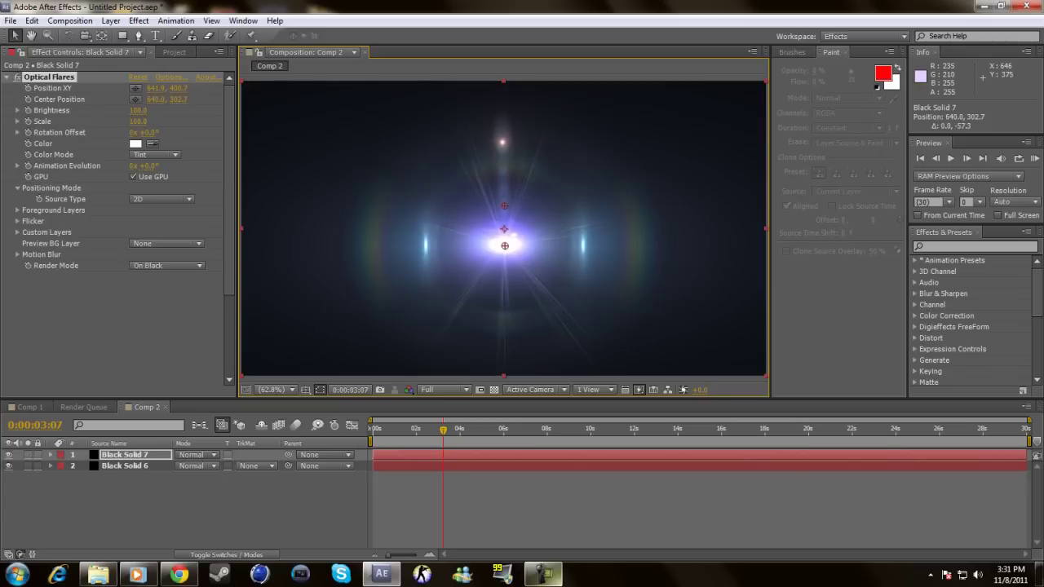
pyautogui.moveTo(505, 245); pyautogui.dragTo(505, 239)
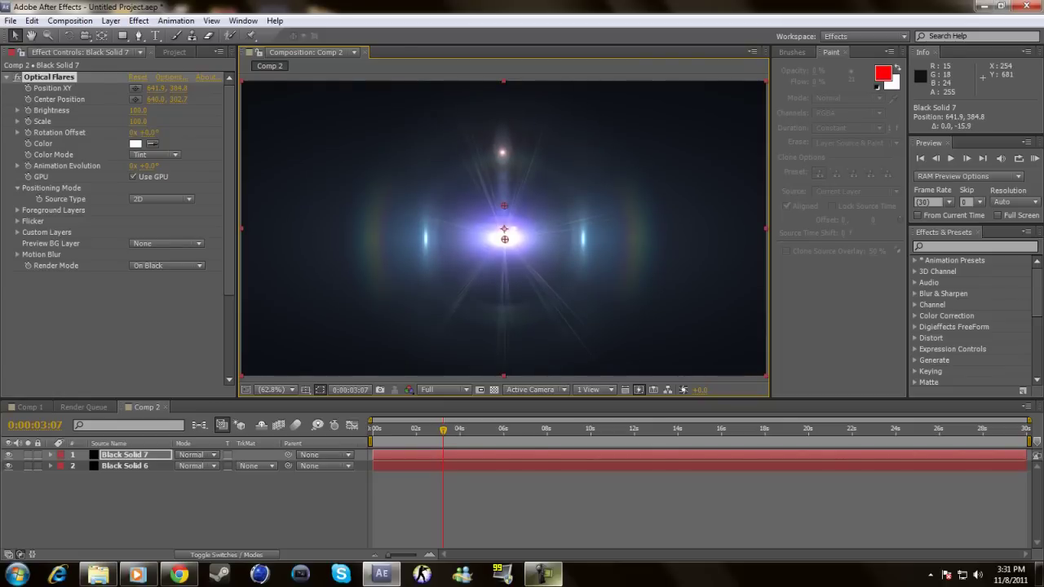
pyautogui.click(196, 454)
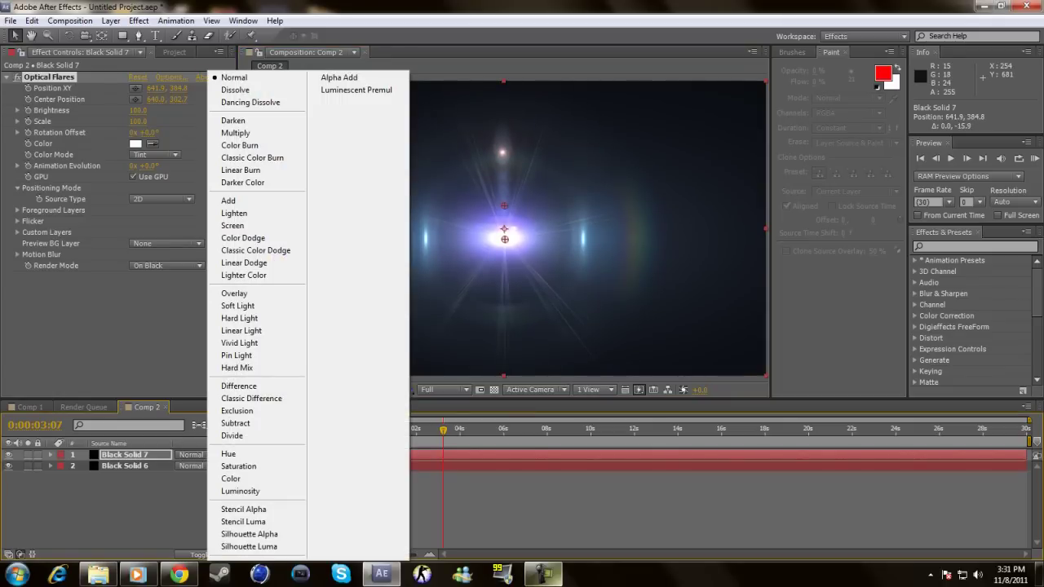
pyautogui.click(245, 226)
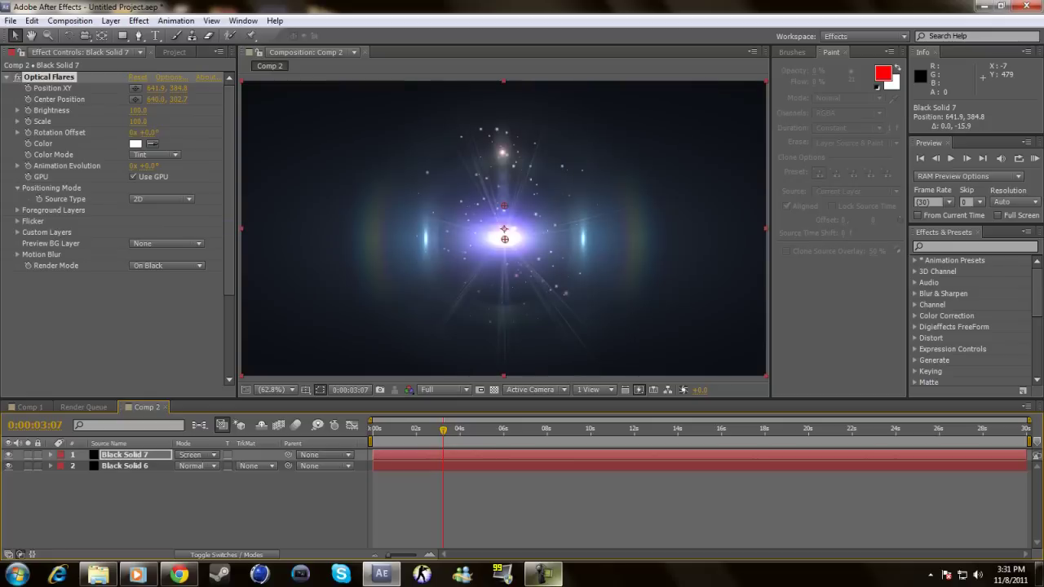
pyautogui.click(196, 454)
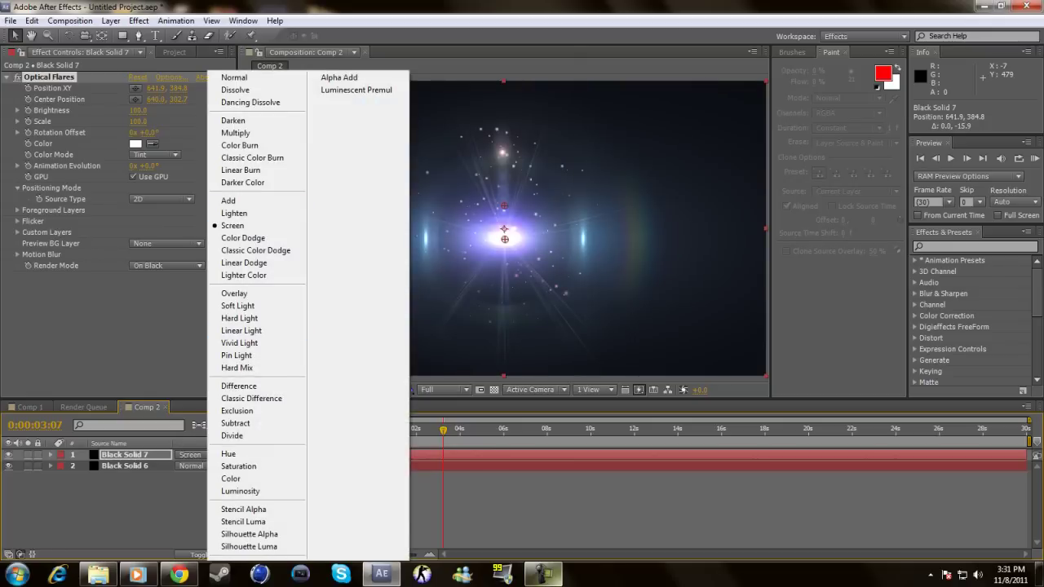
pyautogui.click(232, 201)
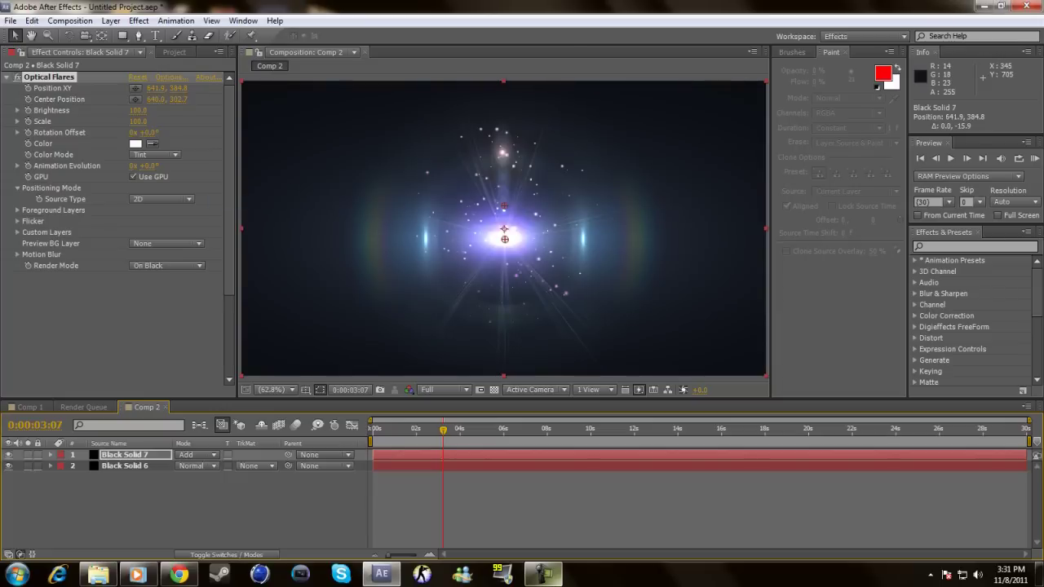
pyautogui.click(413, 429)
# Step: Preview the animation and set the Optical Flares flicker speed to 40
pyautogui.press('space')
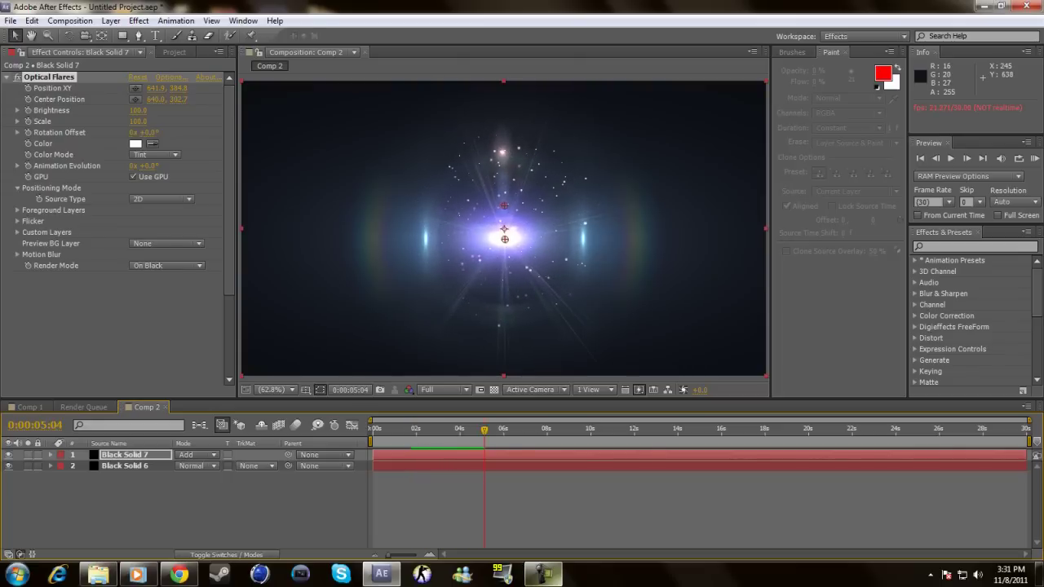
pyautogui.click(17, 221)
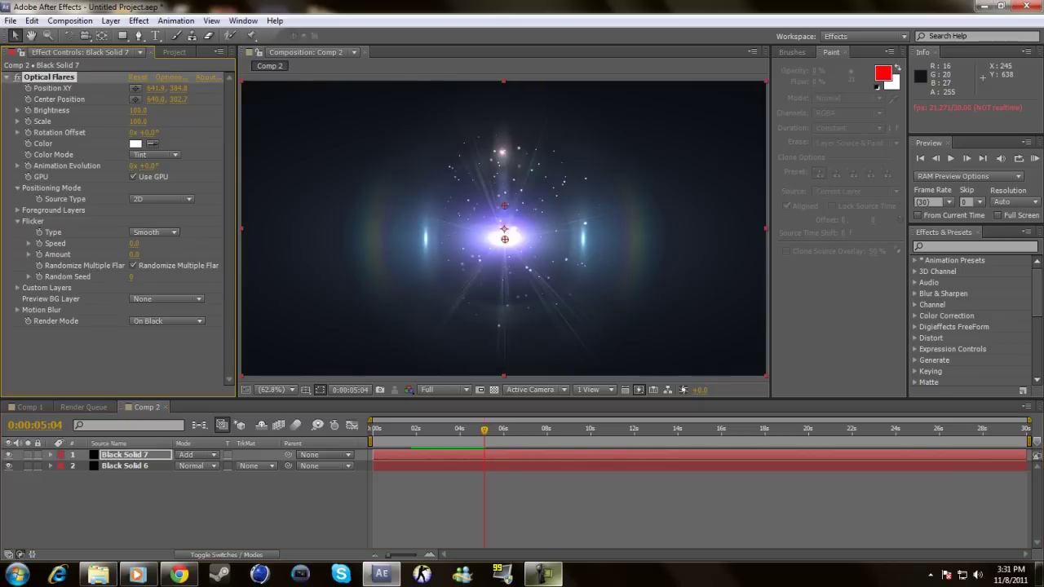
pyautogui.click(134, 243)
pyautogui.write('40')
pyautogui.press('Return')
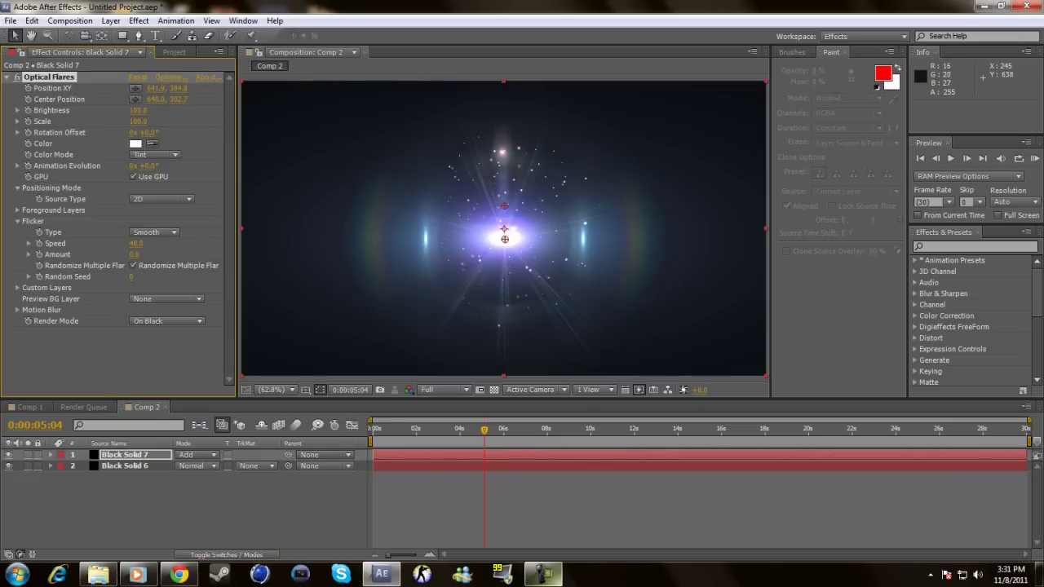
# Step: Set the flicker amount to 60 and preview the flickering flare
pyautogui.click(135, 255)
pyautogui.write('60')
pyautogui.press('Return')
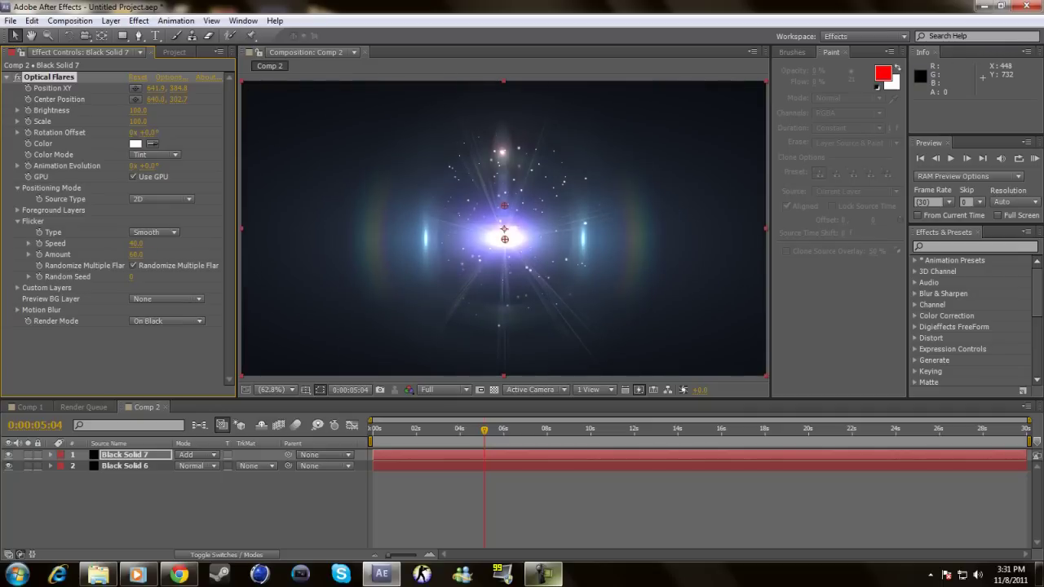
pyautogui.press('KP_0')
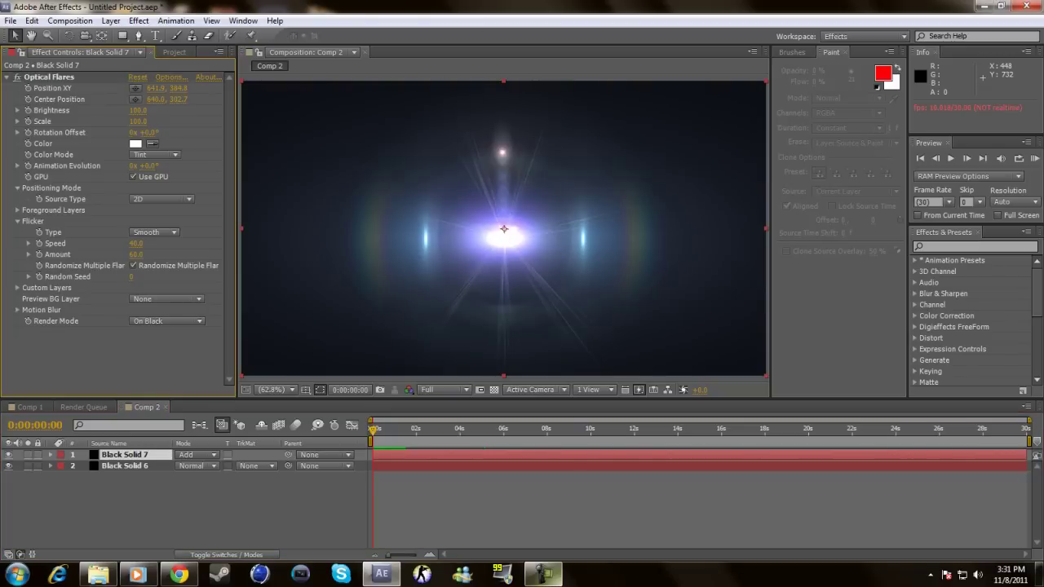
# Step: Set the flare's rotation offset to 20 revolutions and keyframe it at the start
pyautogui.click(133, 132)
pyautogui.write('20')
pyautogui.press('Return')
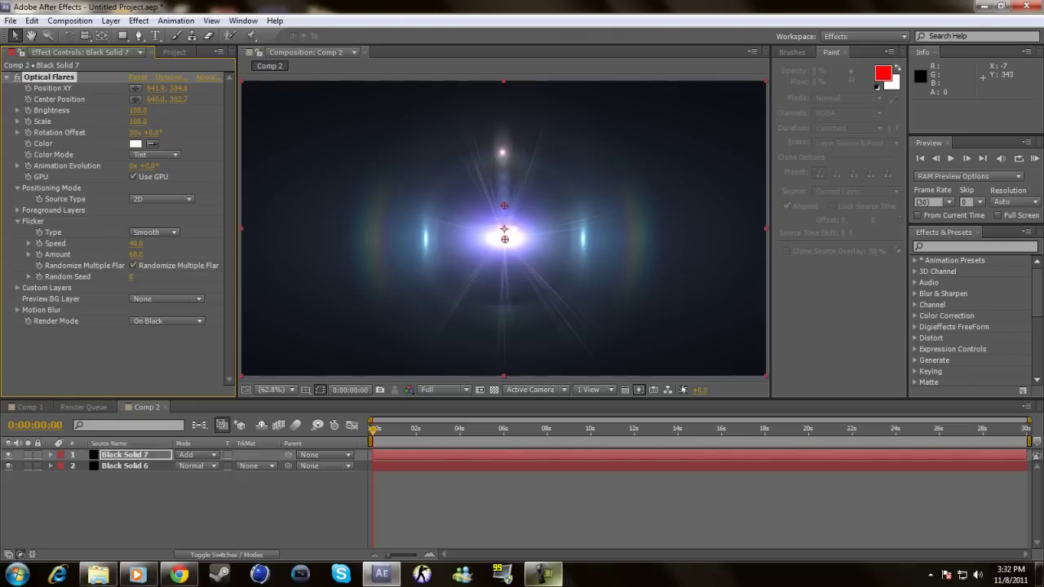
pyautogui.click(28, 132)
# Step: At the composition's end, raise the rotation offset to about 30 revolutions and 55°
pyautogui.press('End')
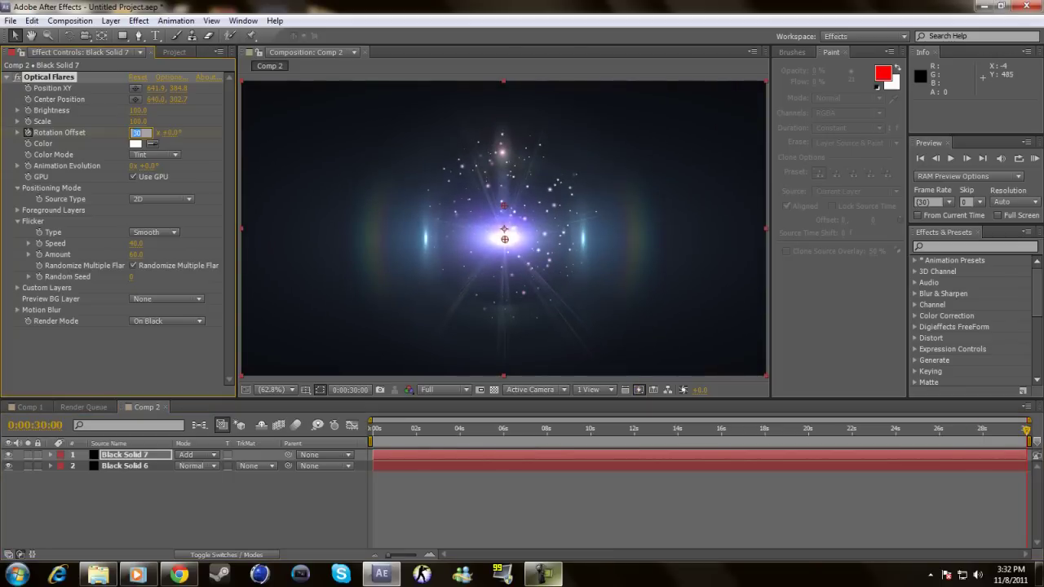
pyautogui.moveTo(135, 132); pyautogui.dragTo(163, 132)
pyautogui.rightClick(245, 116)
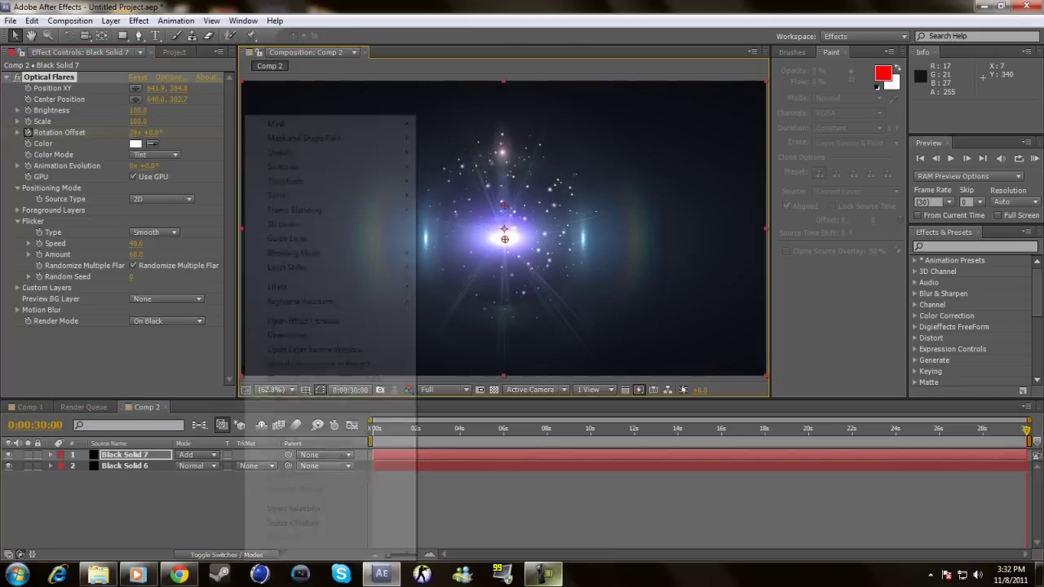
pyautogui.press('Escape')
pyautogui.click(155, 132)
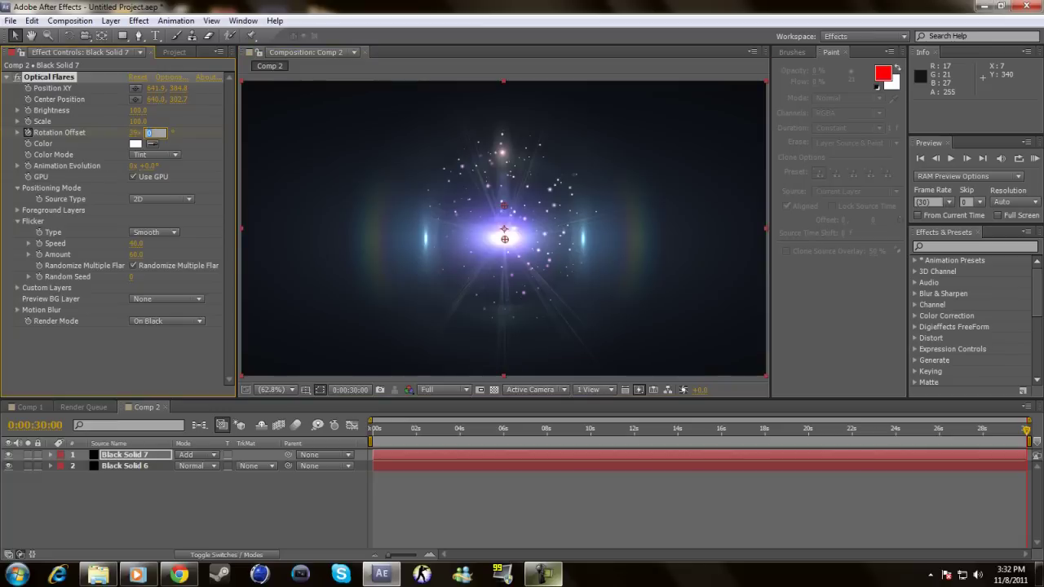
pyautogui.write('29x +55')
pyautogui.press('Return')
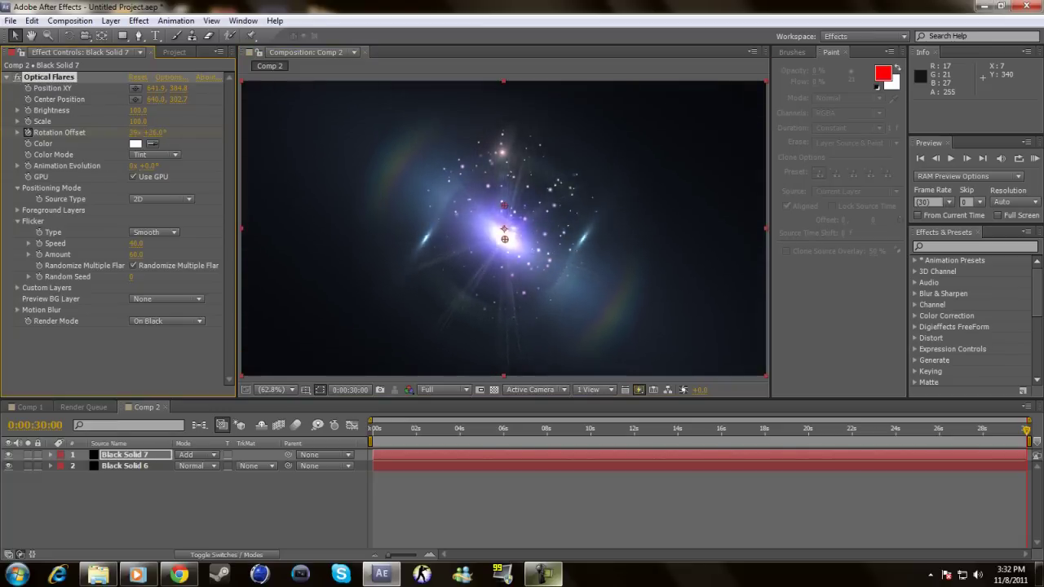
pyautogui.moveTo(147, 132)
pyautogui.mouseDown()
pyautogui.moveTo(188, 133)
pyautogui.moveTo(163, 132)
pyautogui.mouseUp()
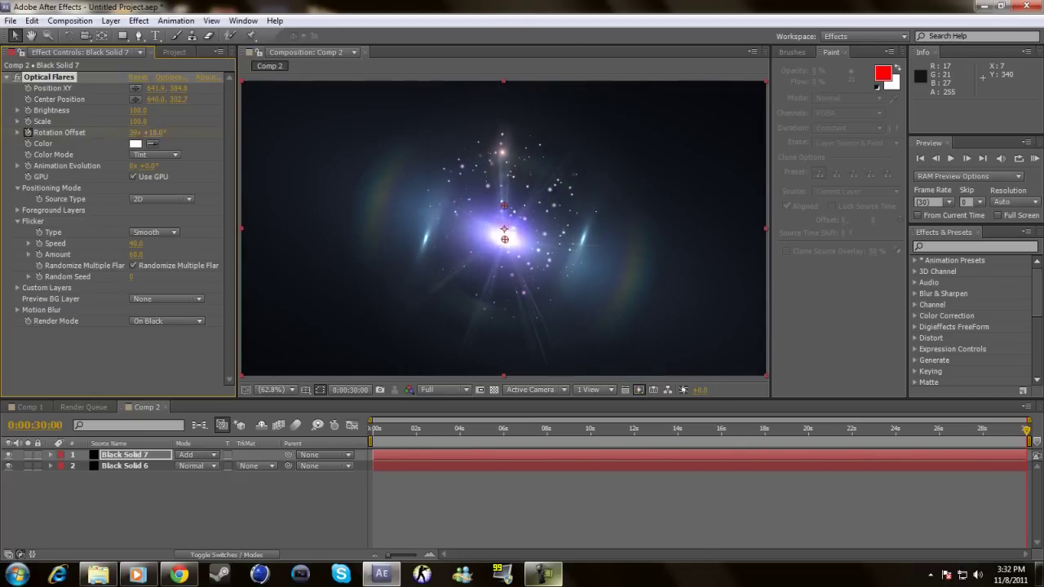
pyautogui.click(155, 132)
pyautogui.write('50')
pyautogui.press('Return')
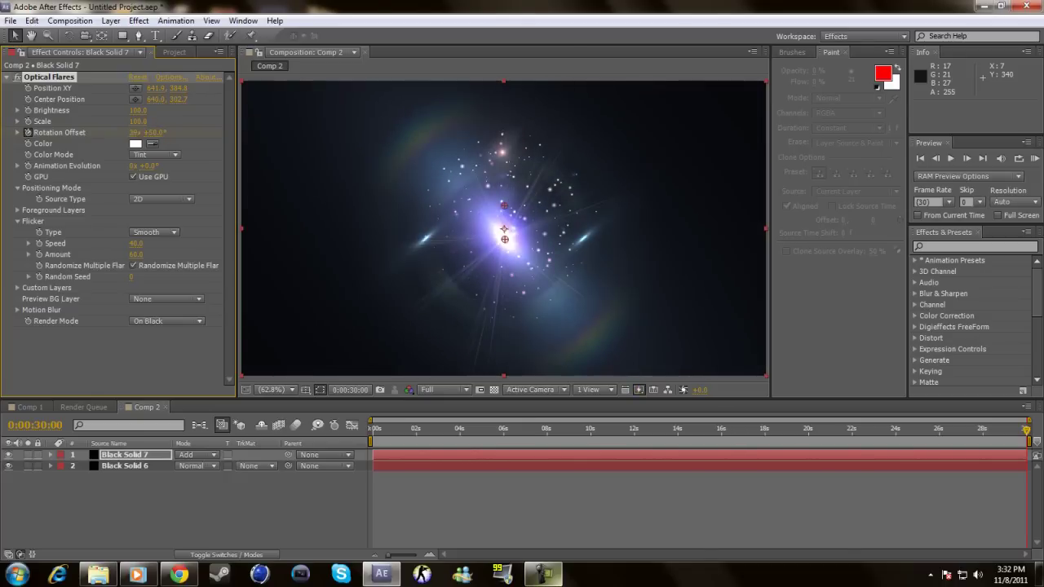
pyautogui.press('space')
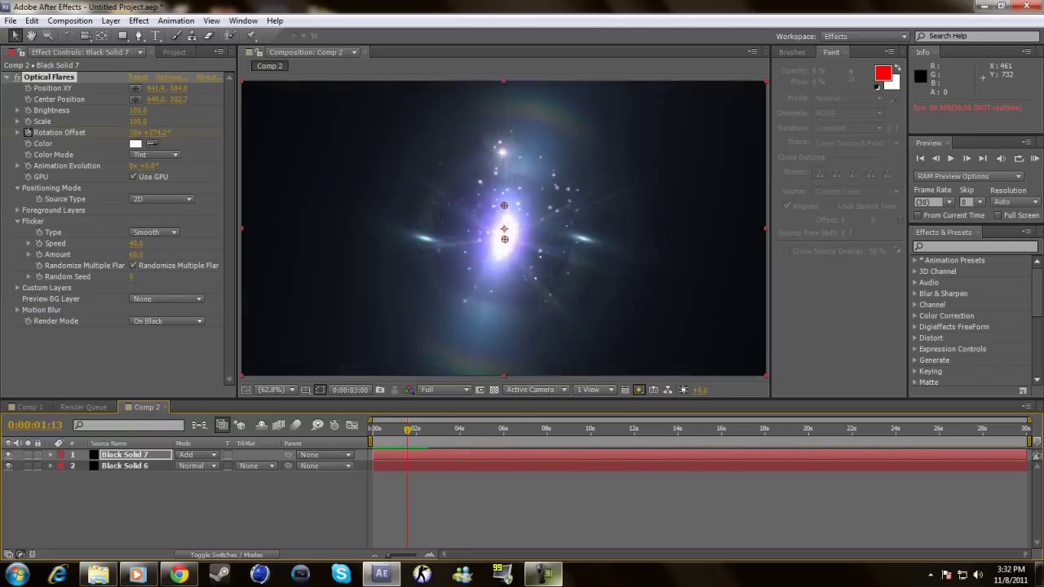
pyautogui.press('space')
pyautogui.press('space')
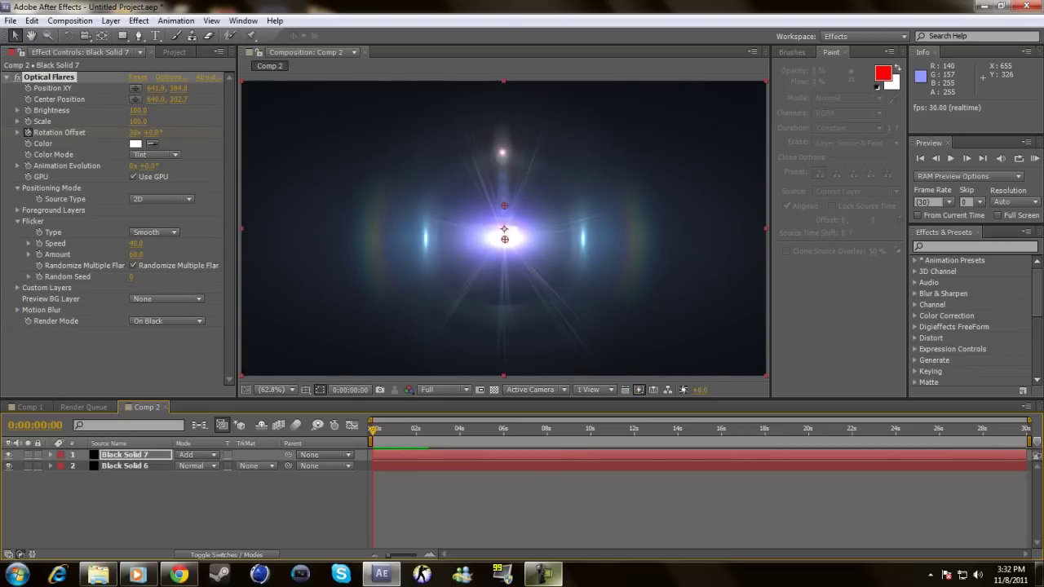
# Step: Keyframe the flare's brightness at 0 at the start and 100 at two seconds
pyautogui.click(28, 110)
pyautogui.click(138, 110)
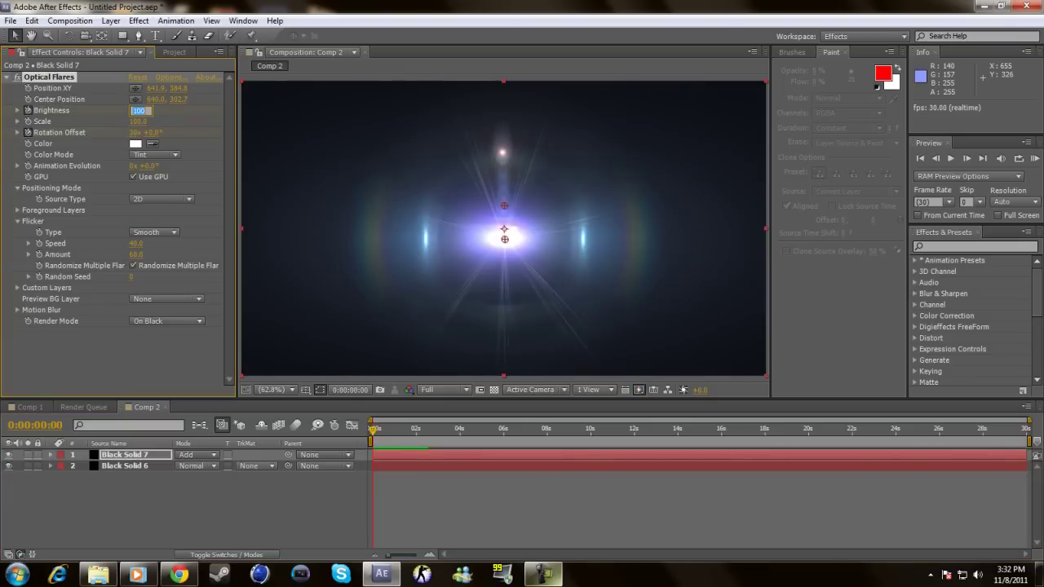
pyautogui.write('0')
pyautogui.press('Return')
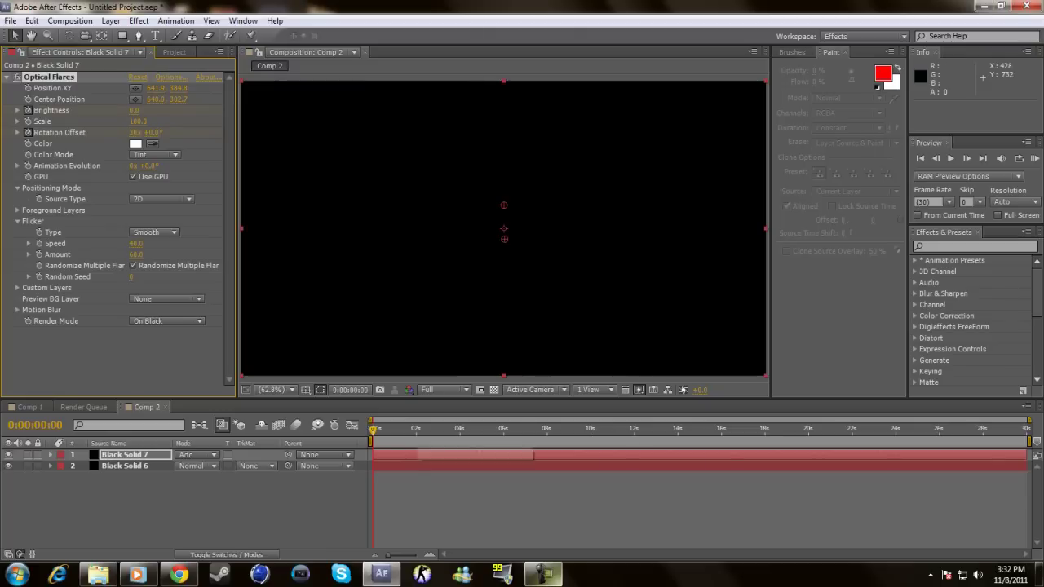
pyautogui.click(416, 429)
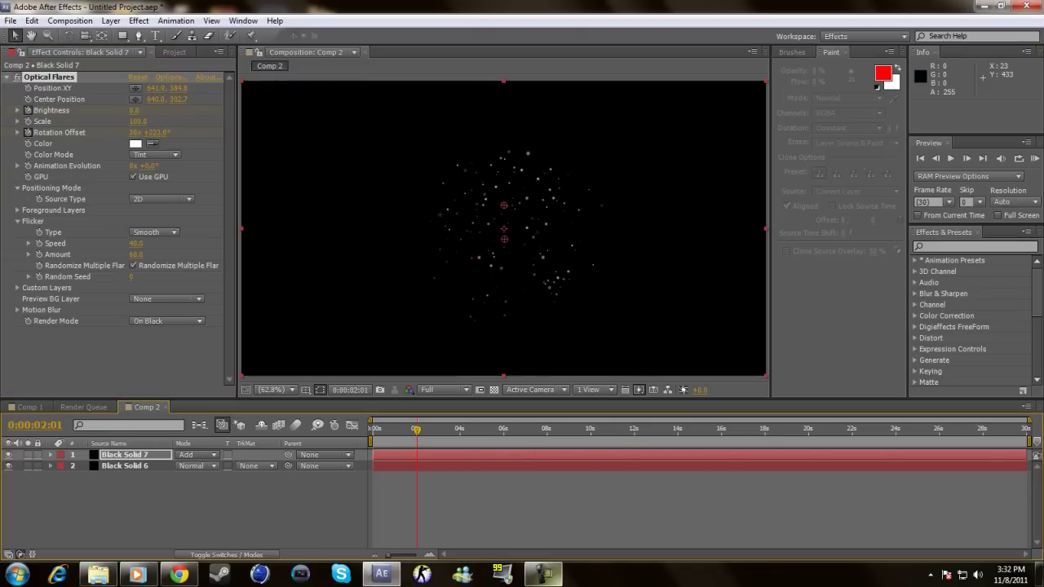
pyautogui.click(135, 110)
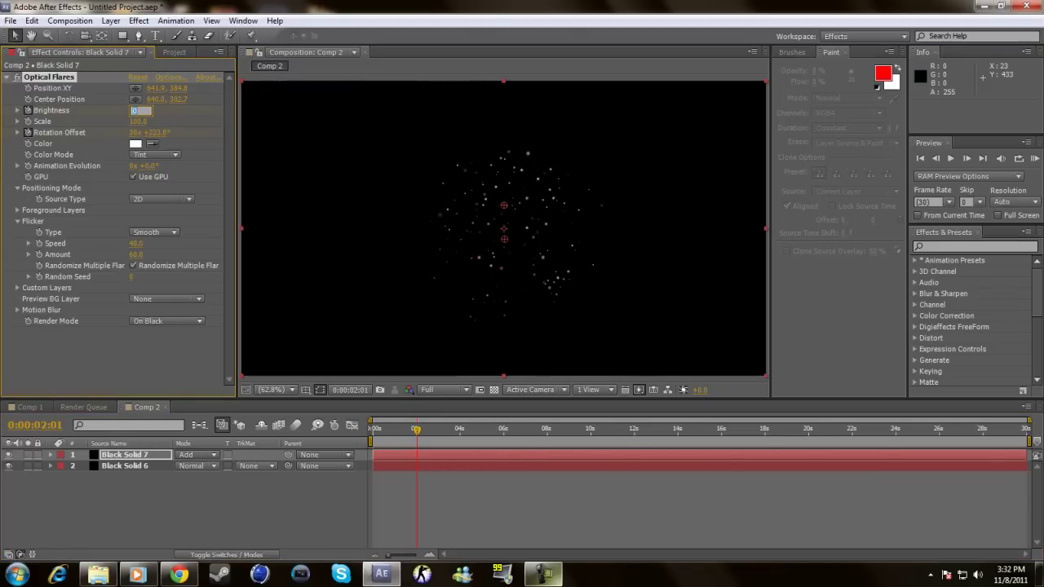
pyautogui.write('100')
pyautogui.press('Return')
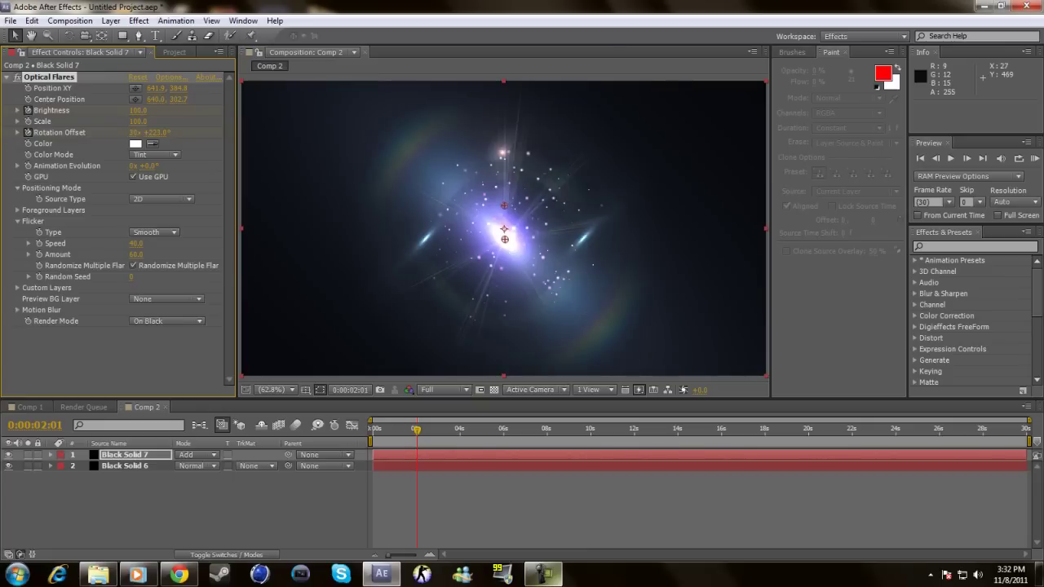
# Step: Preview the flare fade-in from the start twice
pyautogui.press('Home')
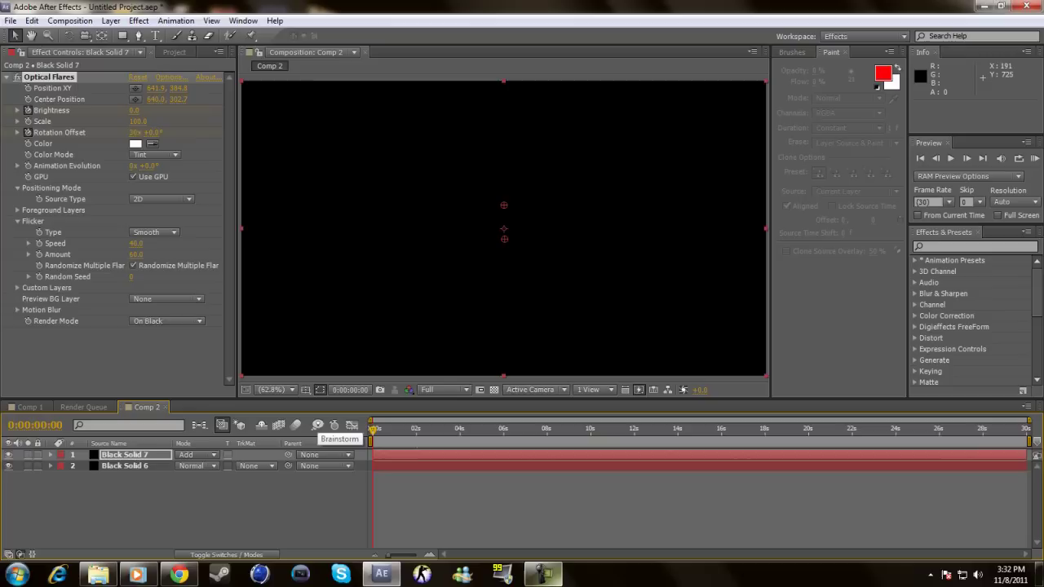
pyautogui.press('space')
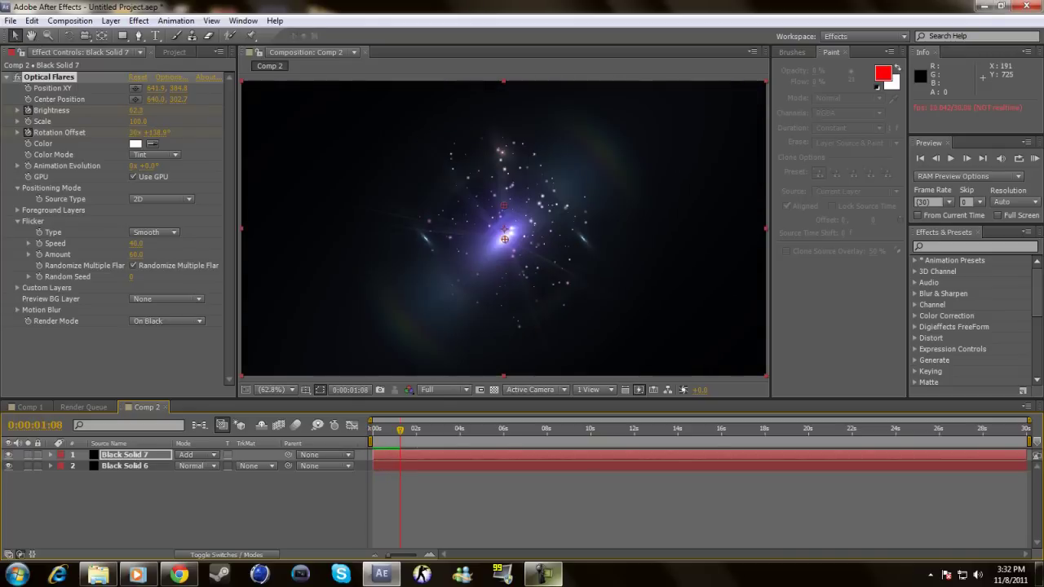
pyautogui.press('space')
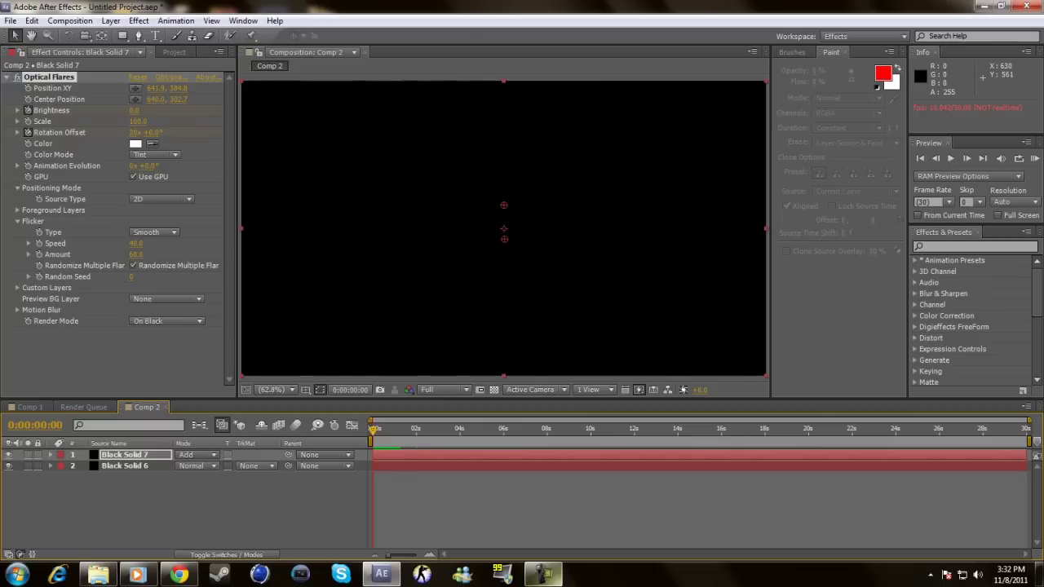
pyautogui.press('space')
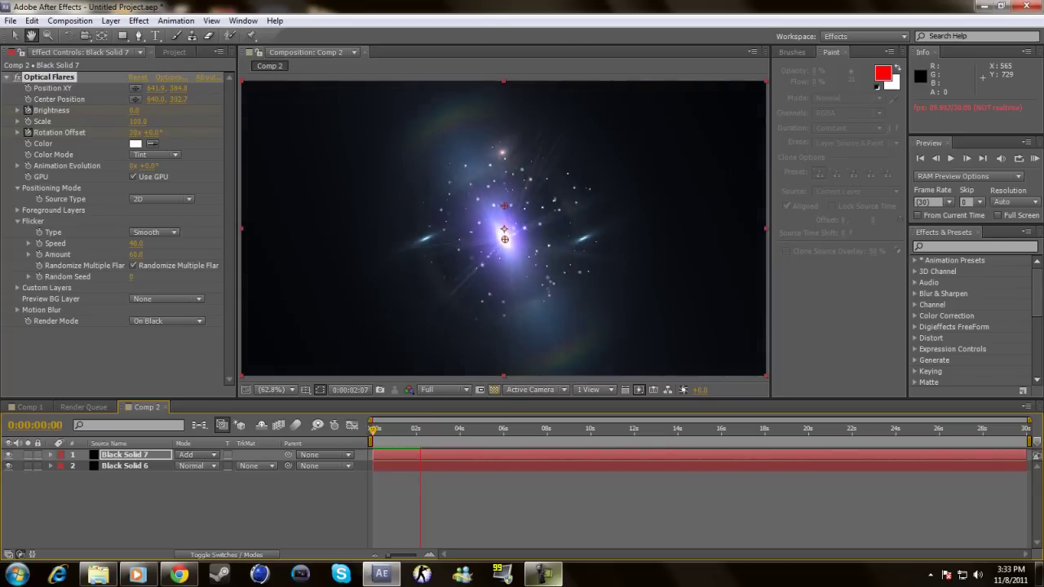
pyautogui.press('space')
pyautogui.press('space')
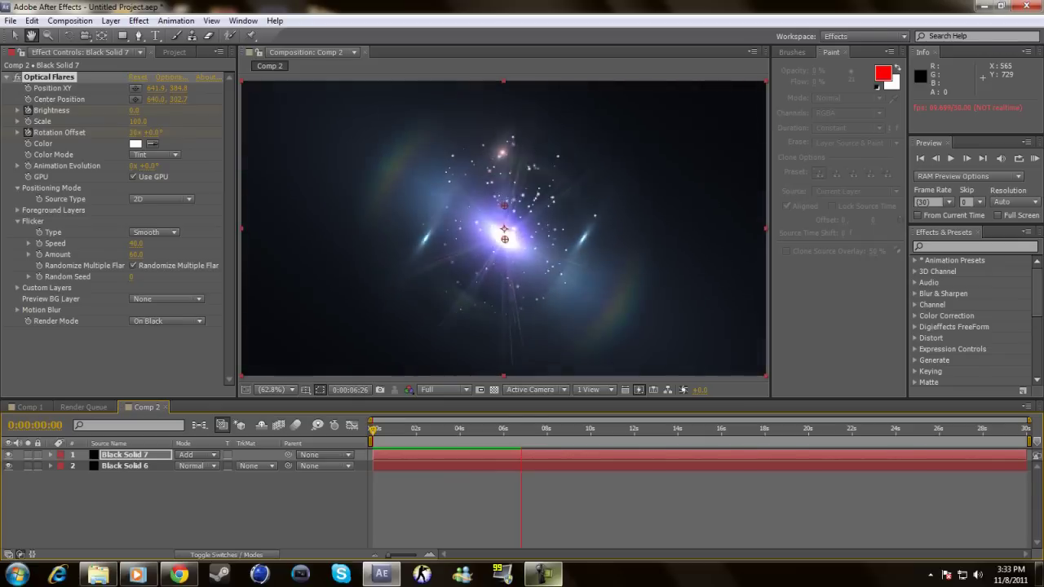
# Step: Stop playback and browse the generator effects without applying any
pyautogui.press('space')
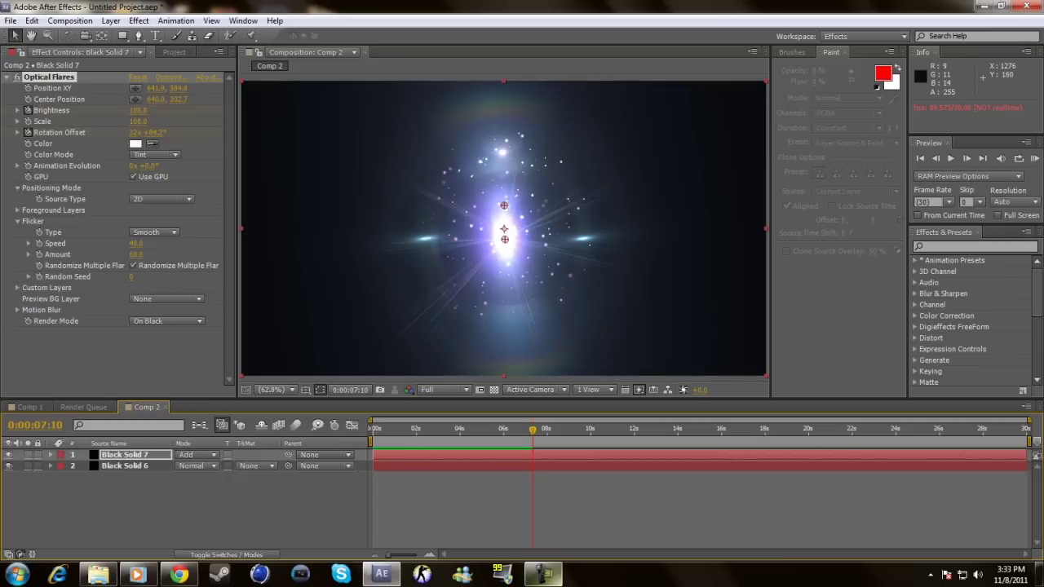
pyautogui.scroll(-5, 971, 319)
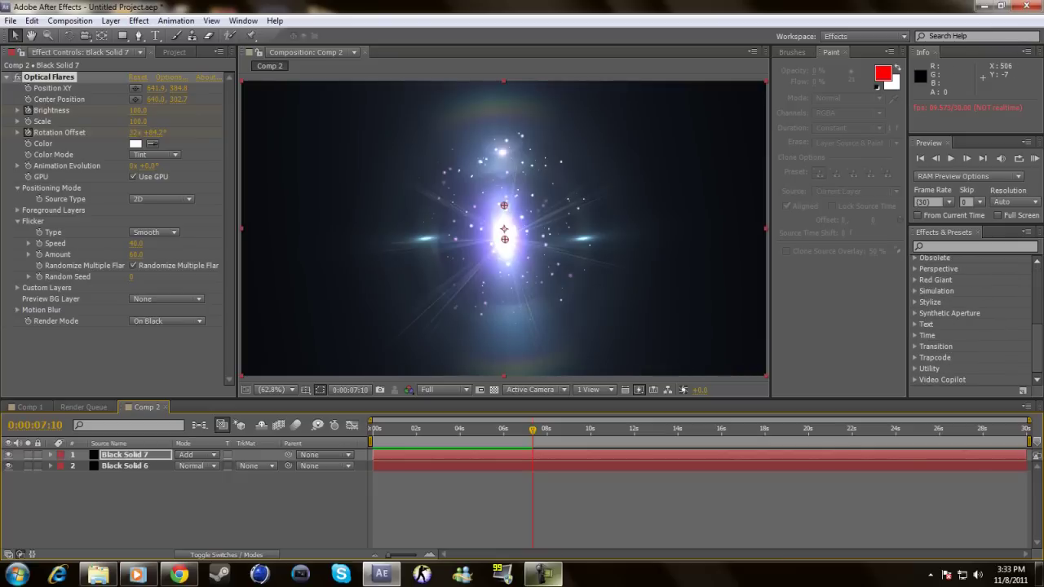
pyautogui.click(138, 20)
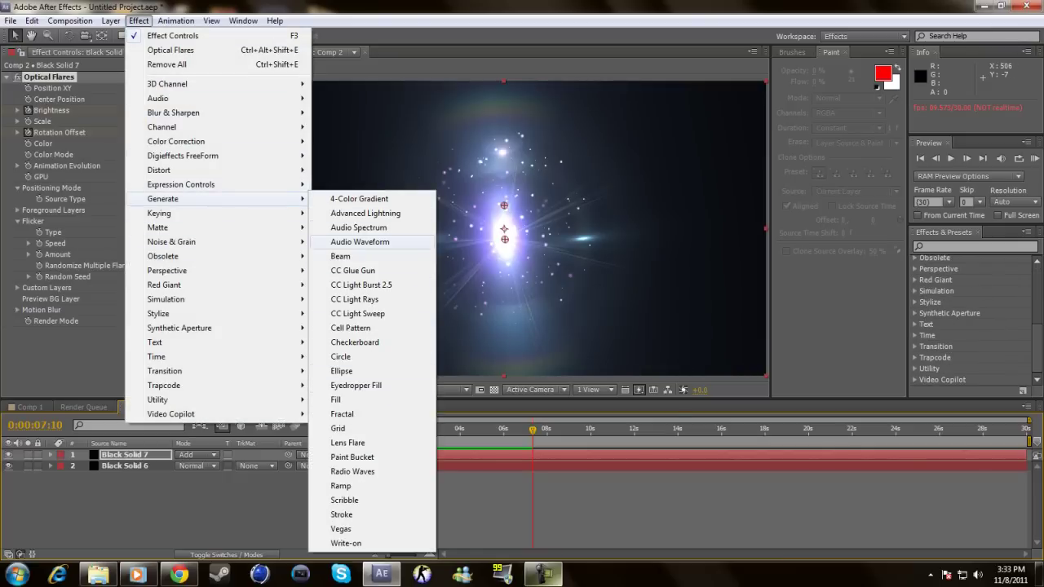
pyautogui.press('Escape')
pyautogui.press('Escape')
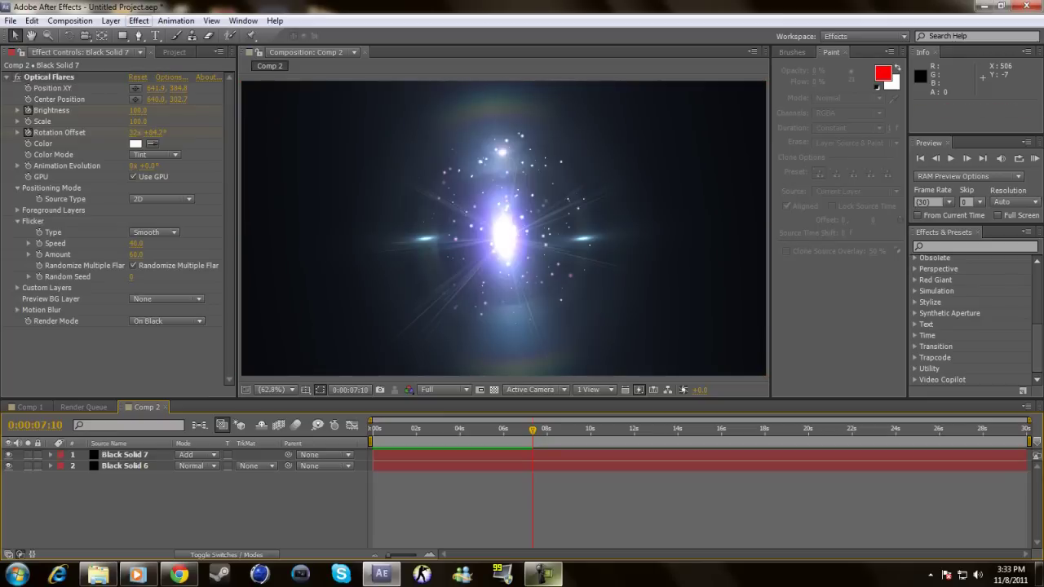
# Step: Create a new black solid layer, Black Solid 8, in Comp 2
pyautogui.rightClick(176, 493)
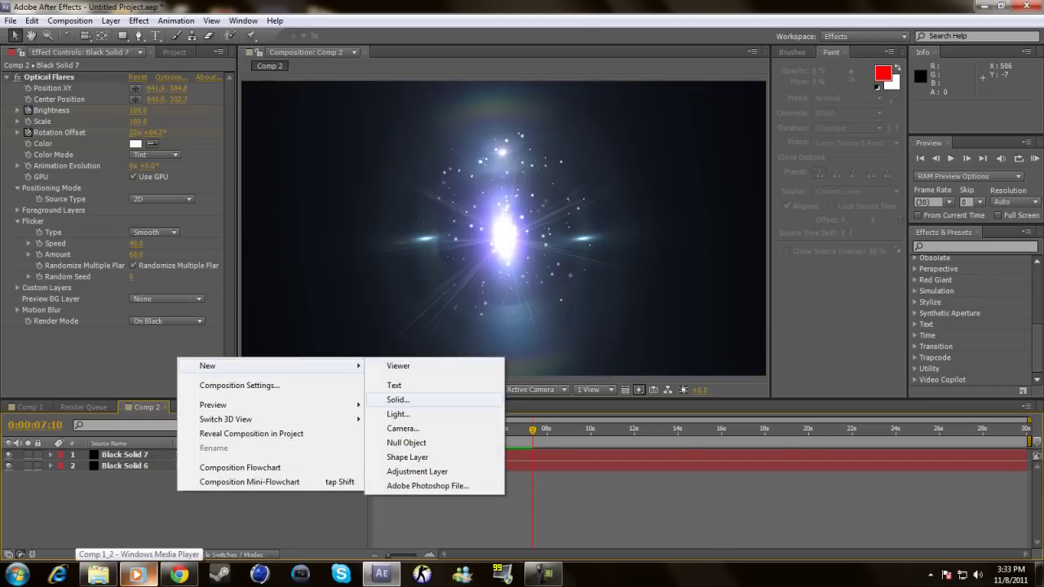
pyautogui.click(408, 400)
pyautogui.click(558, 400)
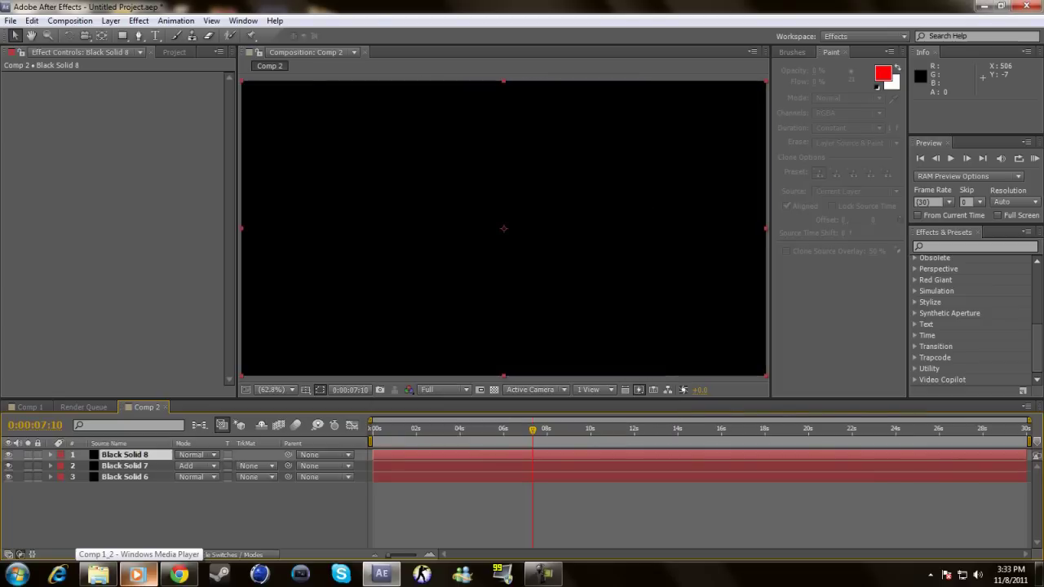
pyautogui.click(139, 20)
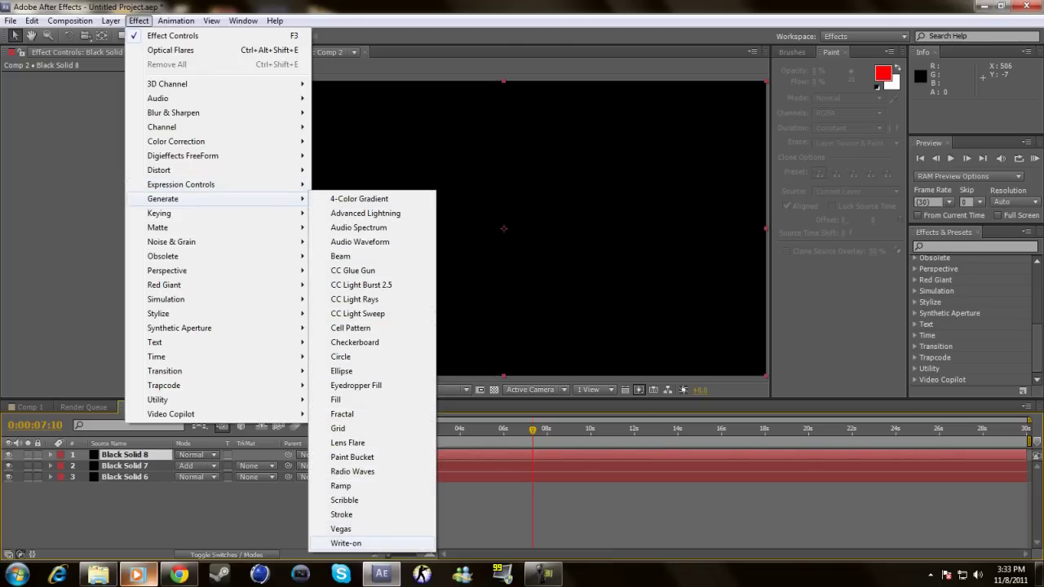
# Step: Apply Ramp to the solid as a radial gradient with a black end colour
pyautogui.click(341, 485)
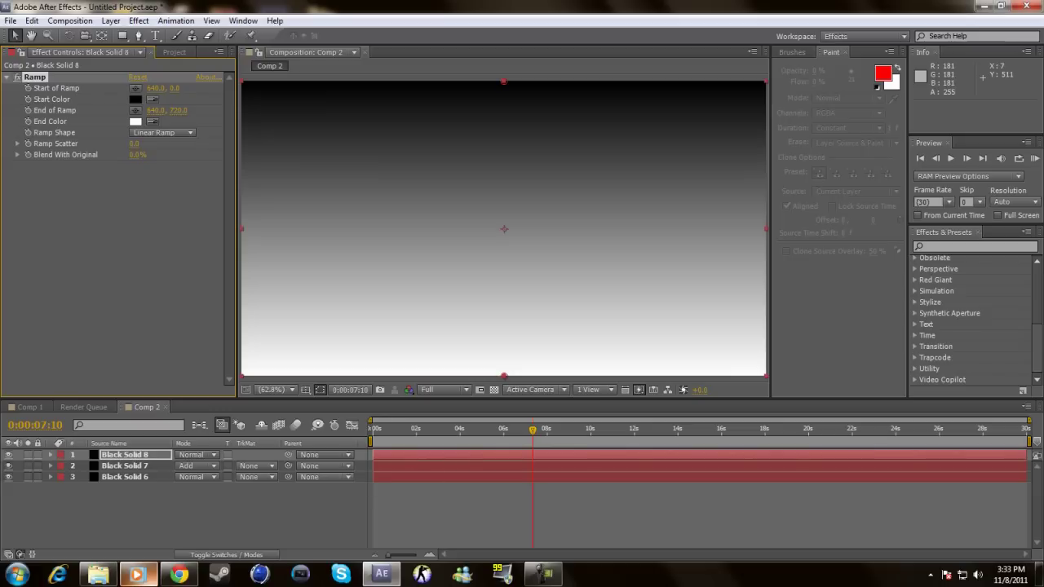
pyautogui.click(162, 132)
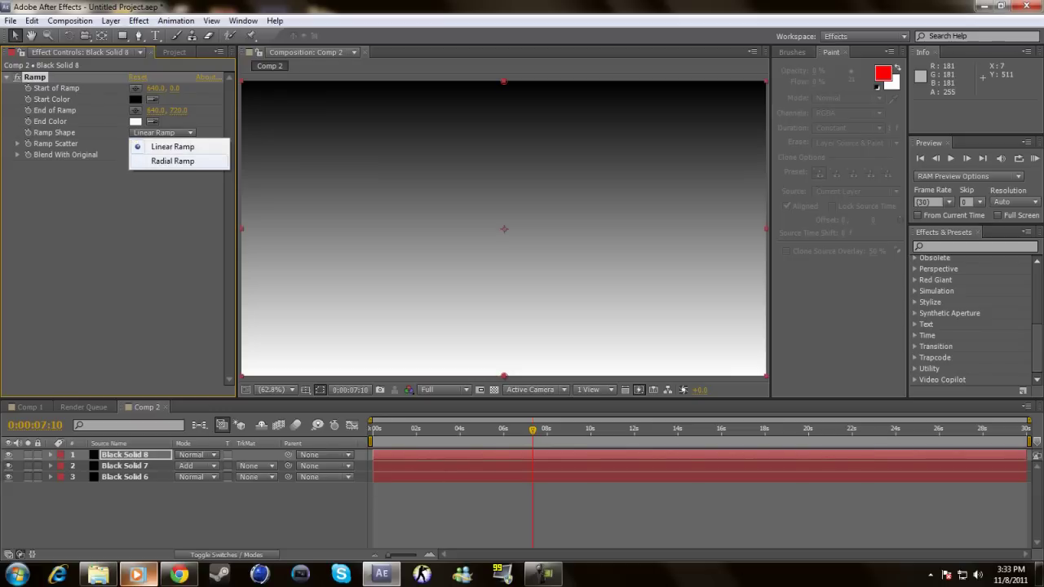
pyautogui.click(173, 161)
pyautogui.click(135, 121)
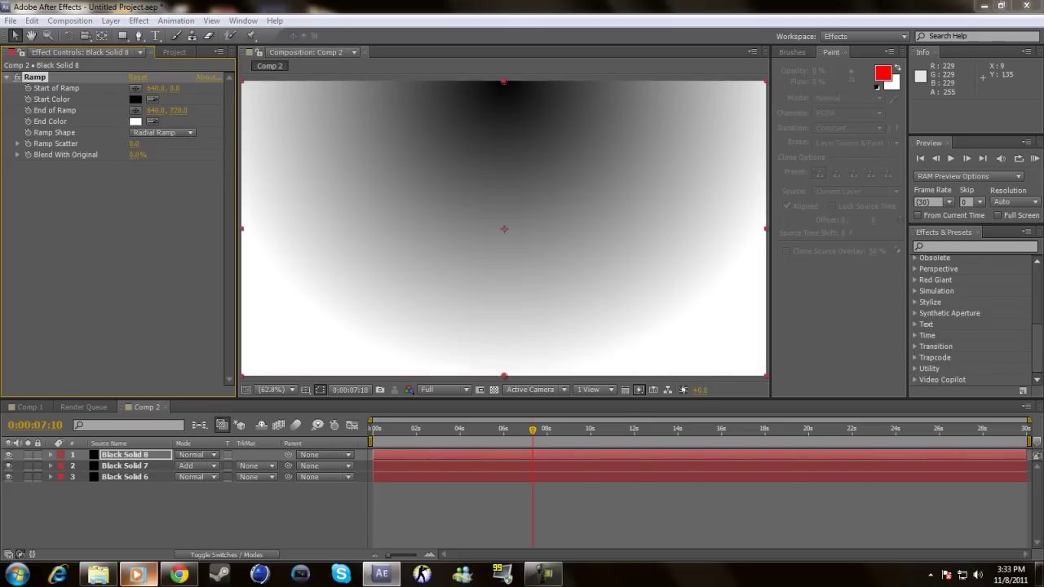
pyautogui.click(476, 519)
pyautogui.click(597, 355)
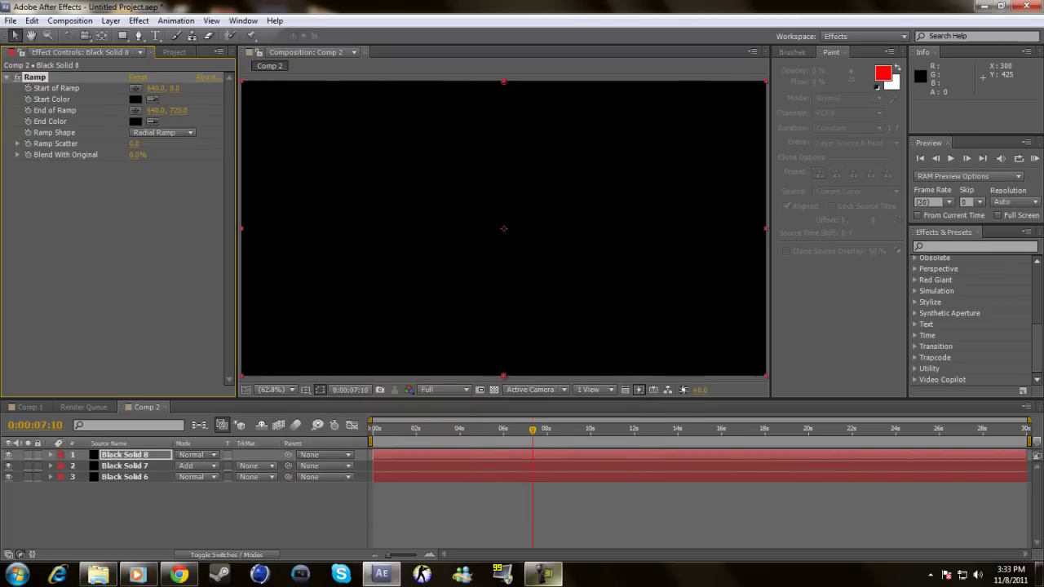
# Step: Make the ramp's start colour dark brown and its Blend With Original 30%
pyautogui.click(361, 354)
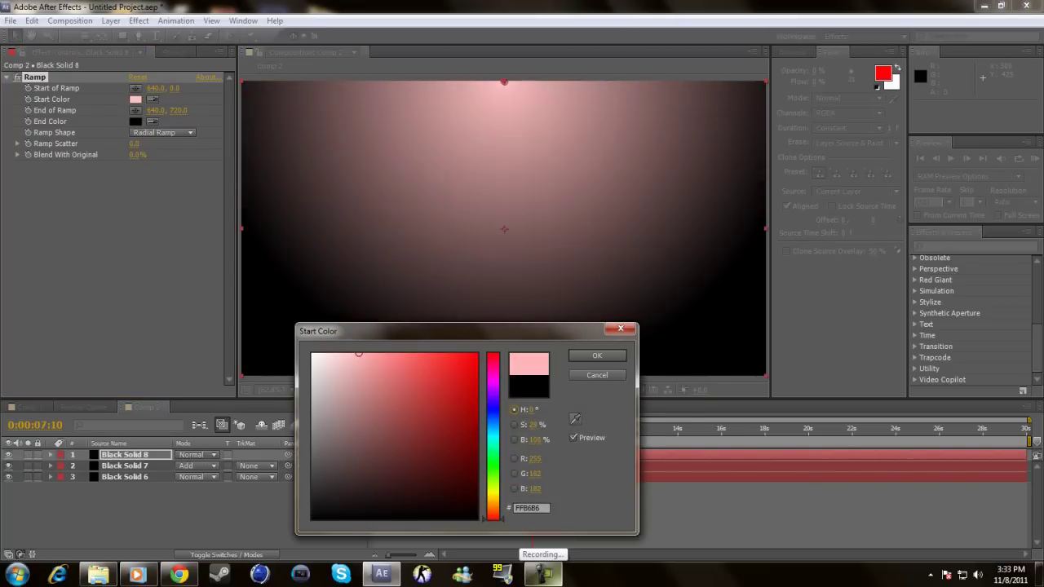
pyautogui.moveTo(493, 517); pyautogui.dragTo(492, 503)
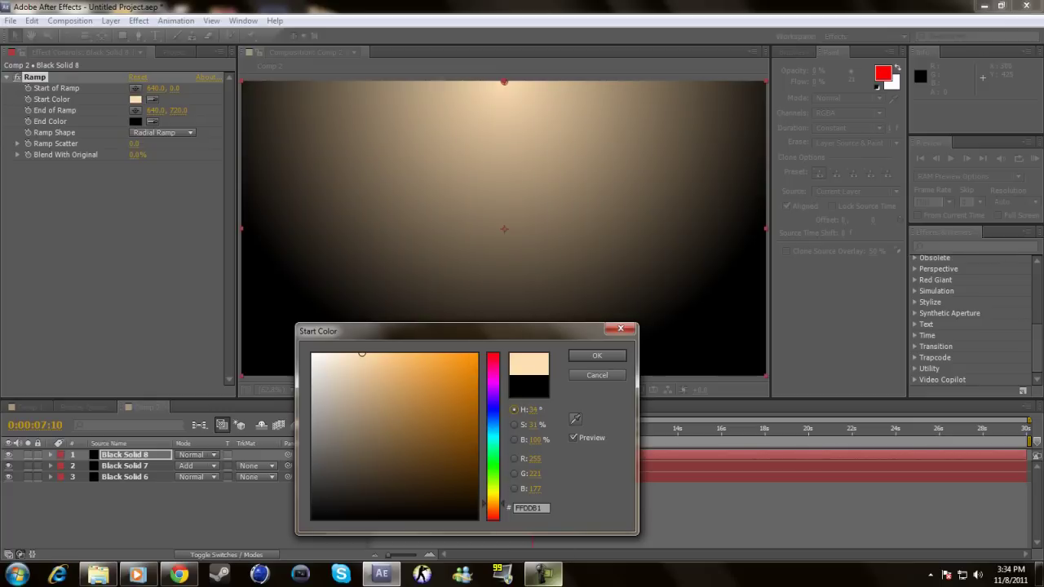
pyautogui.moveTo(361, 354)
pyautogui.mouseDown()
pyautogui.moveTo(368, 408)
pyautogui.moveTo(405, 467)
pyautogui.mouseUp()
pyautogui.click(597, 356)
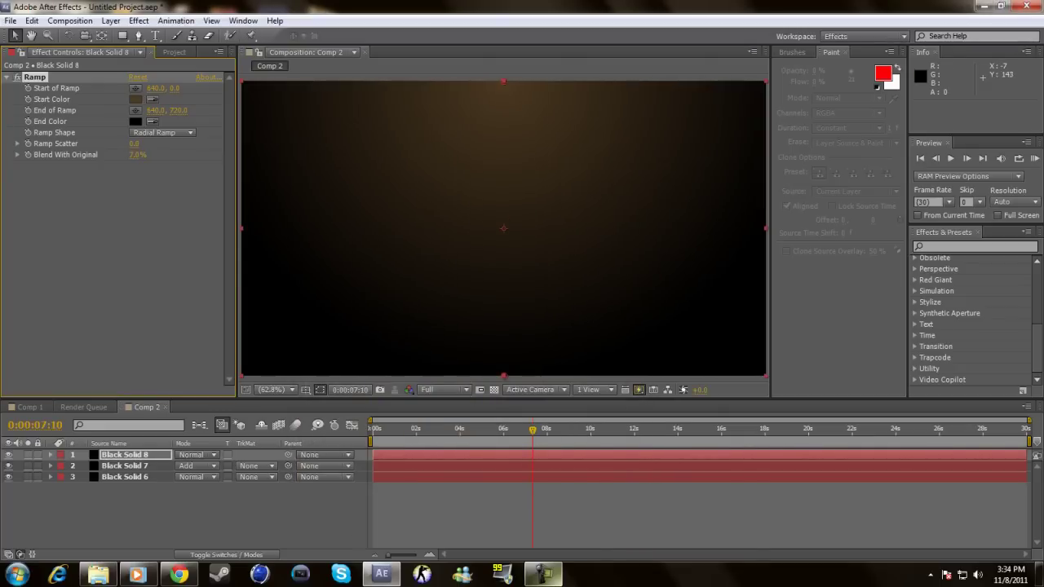
pyautogui.moveTo(137, 155); pyautogui.dragTo(164, 154)
pyautogui.click(140, 154)
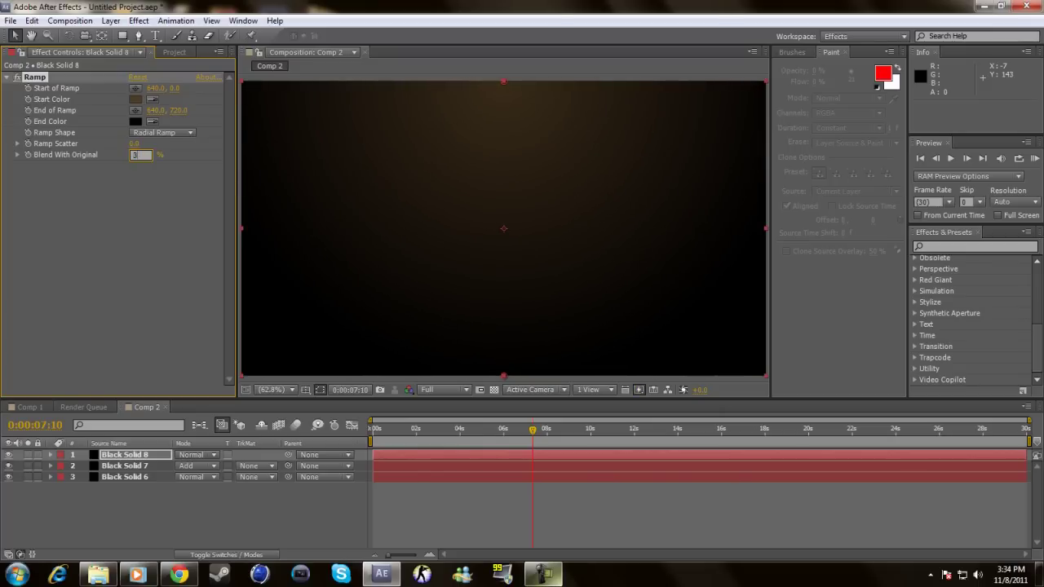
pyautogui.write('0')
pyautogui.press('Return')
# Step: Send Black Solid 8 to the bottom and change the ramp start colour to dark purple
pyautogui.hotkey('ctrl', 'shift', '[')
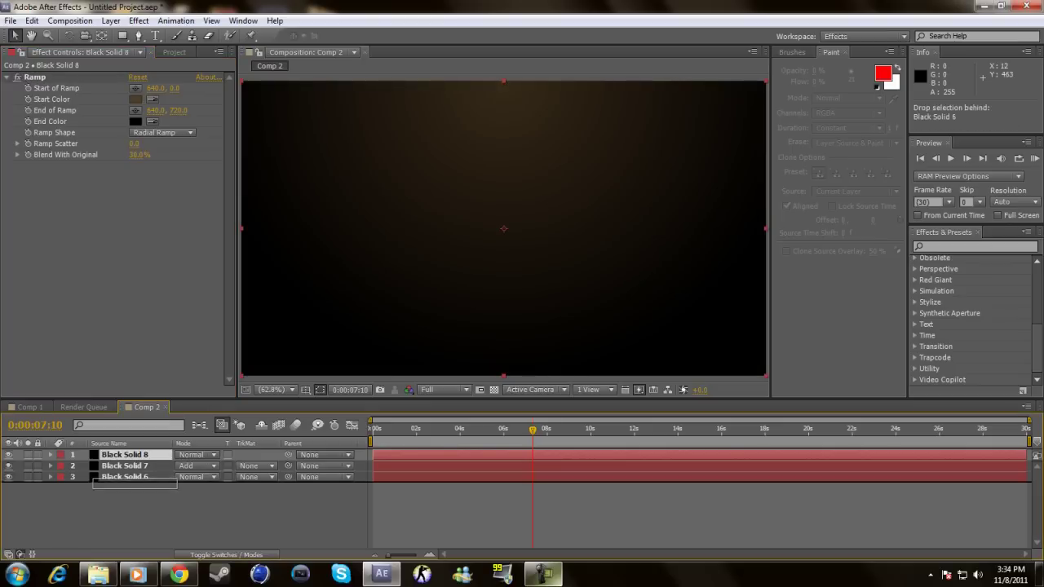
pyautogui.moveTo(532, 430); pyautogui.dragTo(465, 430)
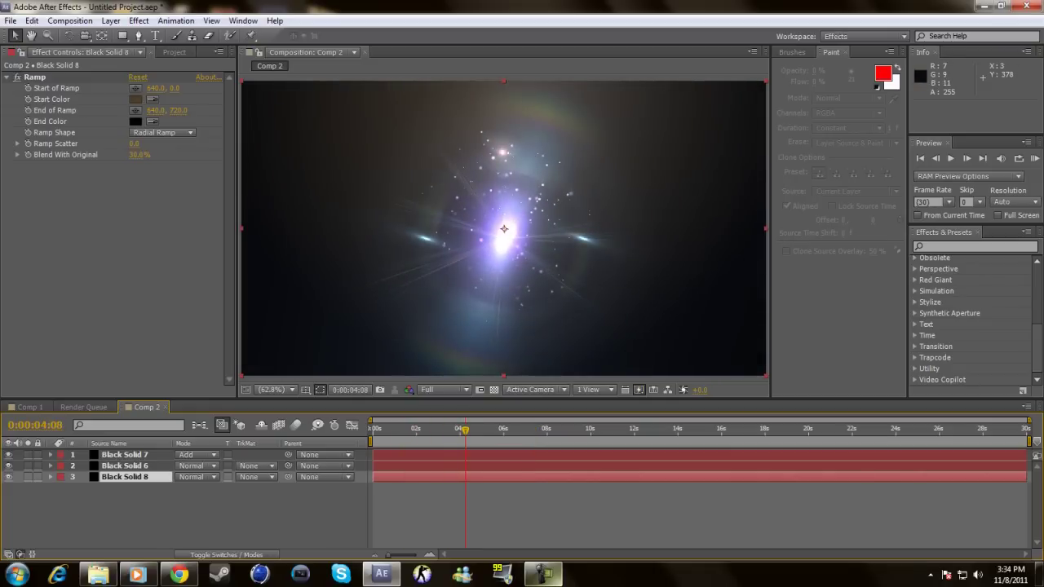
pyautogui.click(135, 99)
pyautogui.click(405, 429)
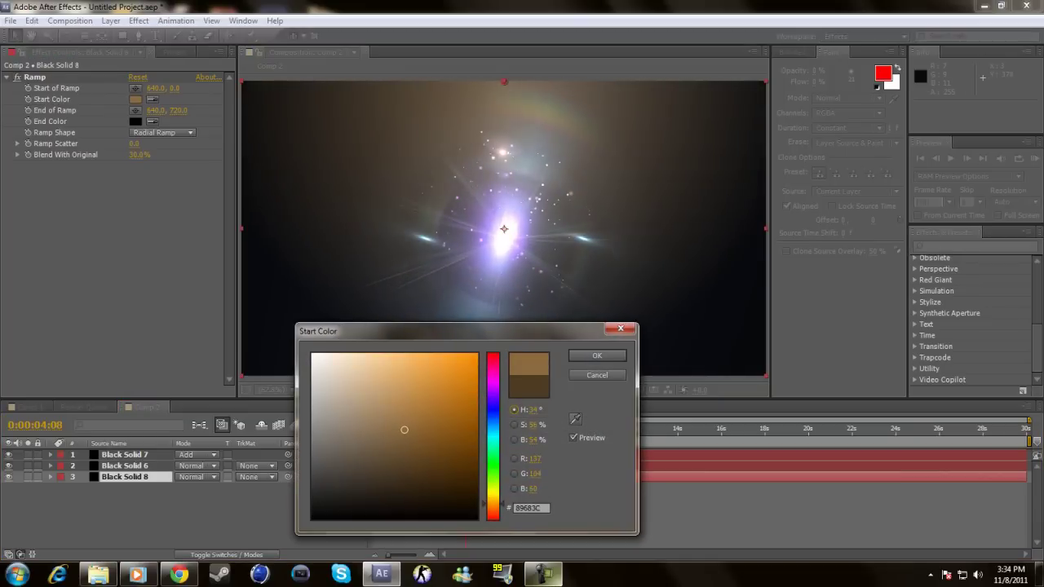
pyautogui.click(493, 388)
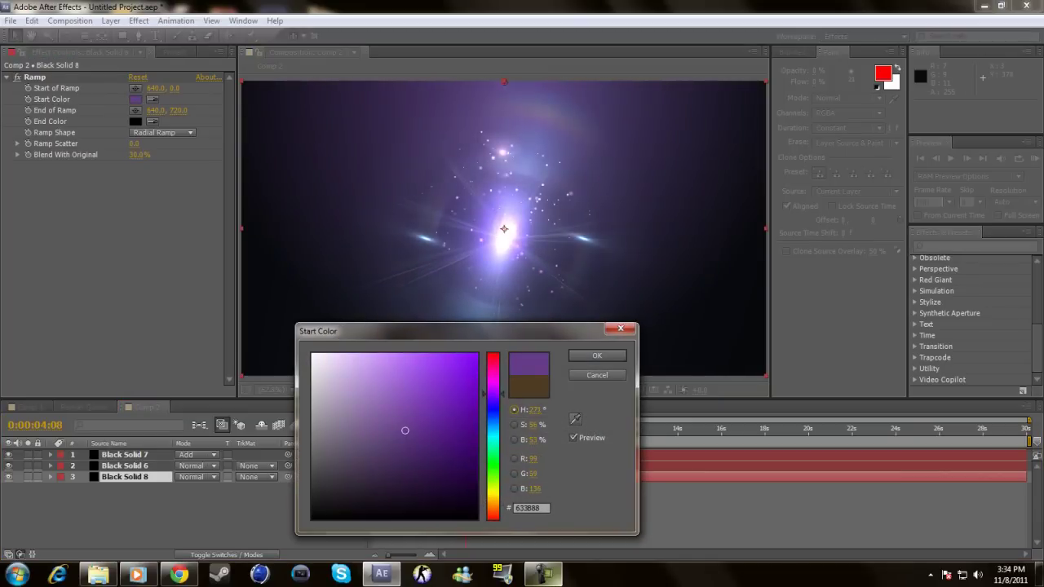
pyautogui.moveTo(492, 393); pyautogui.dragTo(492, 392)
pyautogui.moveTo(404, 429); pyautogui.dragTo(408, 473)
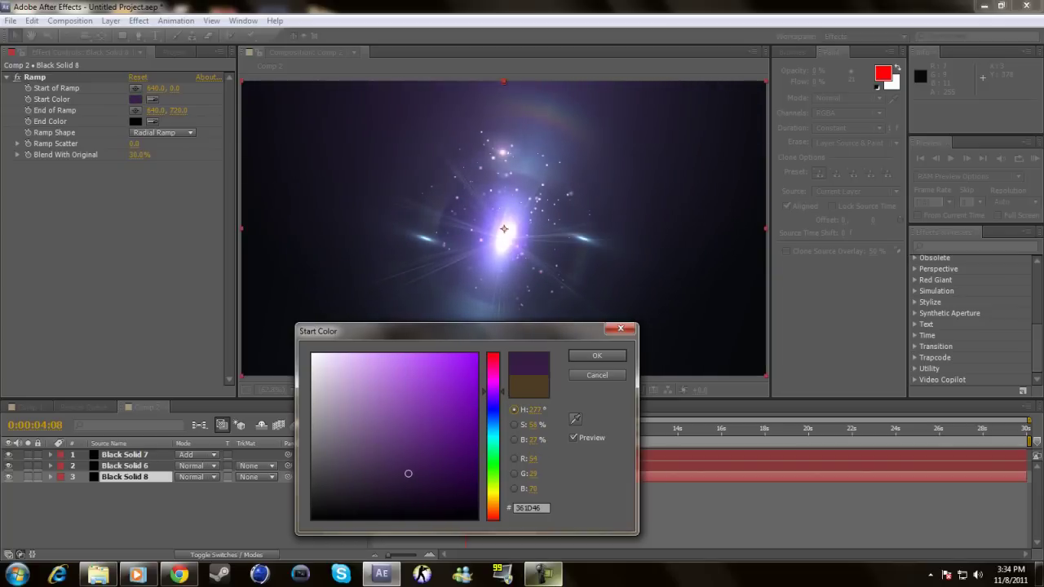
pyautogui.click(596, 355)
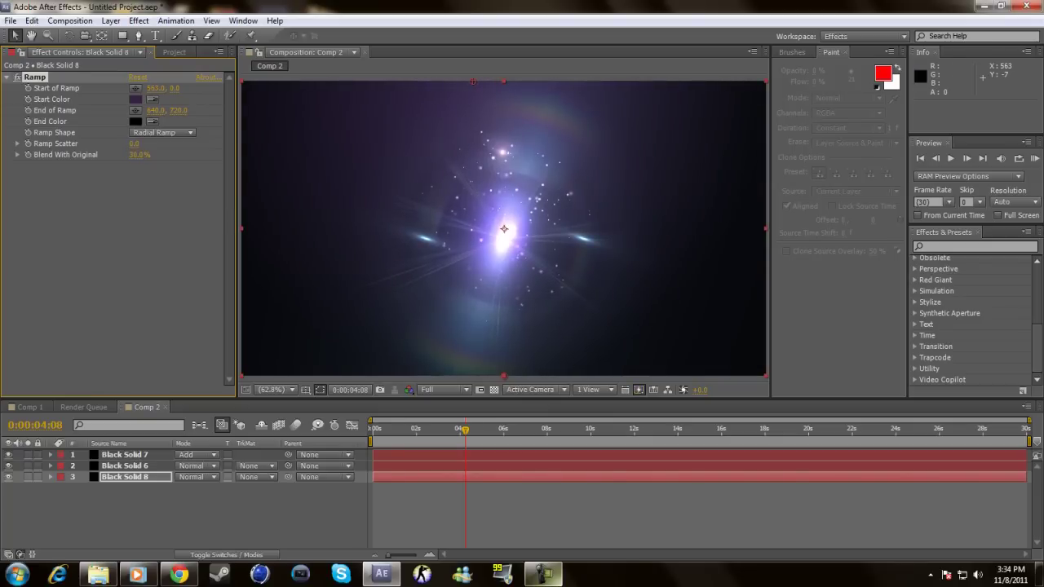
# Step: Move the ramp's start point to the centre of the frame
pyautogui.moveTo(492, 82)
pyautogui.mouseDown()
pyautogui.moveTo(511, 202)
pyautogui.moveTo(500, 222)
pyautogui.mouseUp()
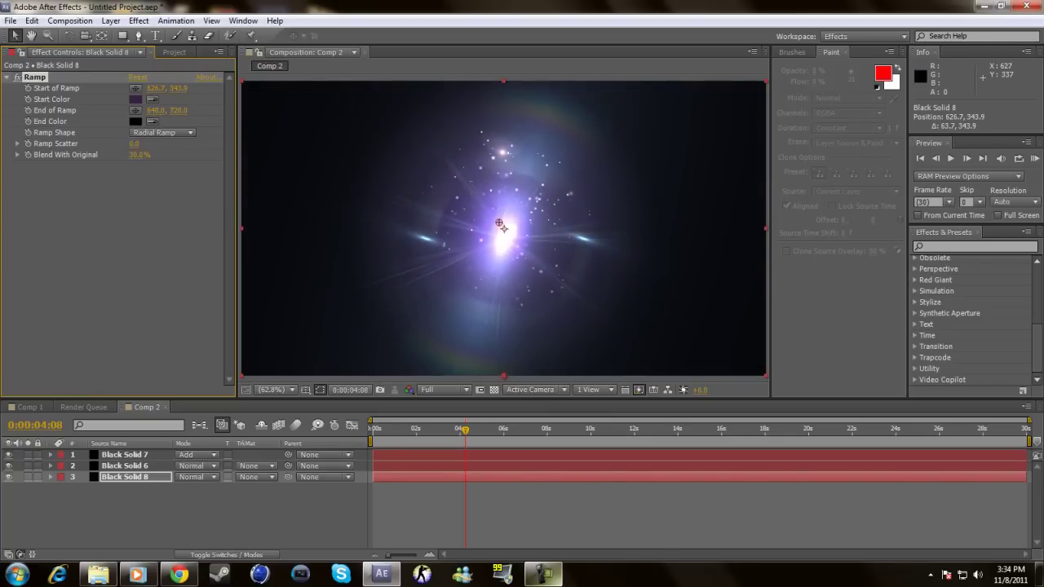
pyautogui.click(504, 229)
pyautogui.press('Home')
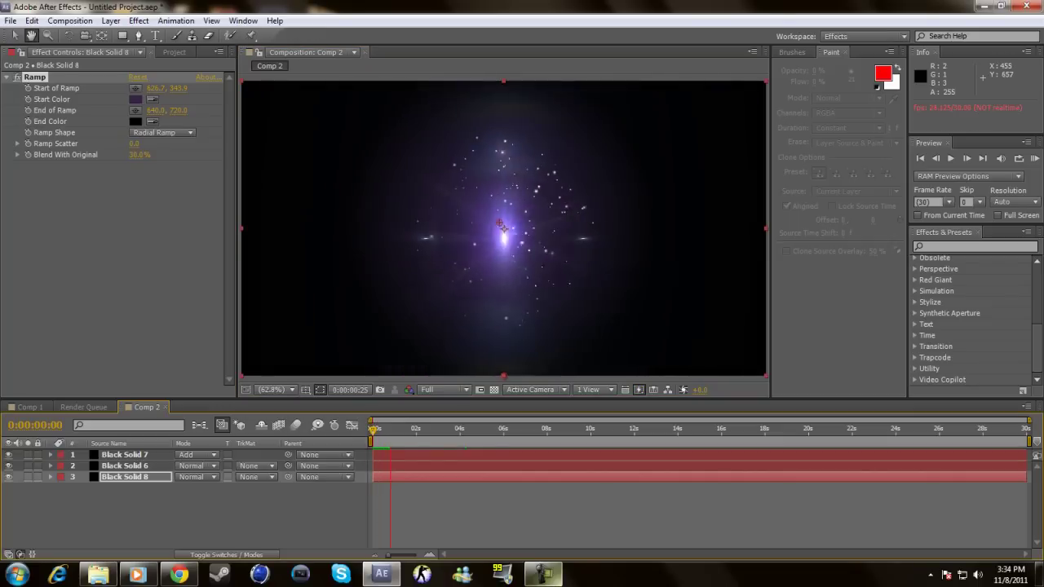
pyautogui.press('space')
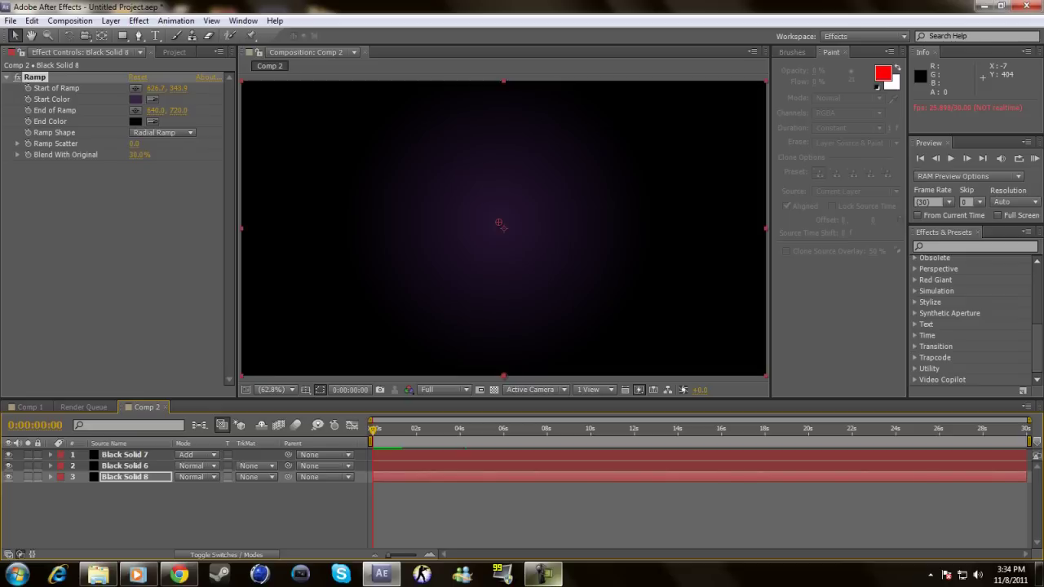
# Step: Keyframe Blend With Original so the gradient starts hidden and is fully visible by two seconds
pyautogui.moveTo(137, 154); pyautogui.dragTo(204, 154)
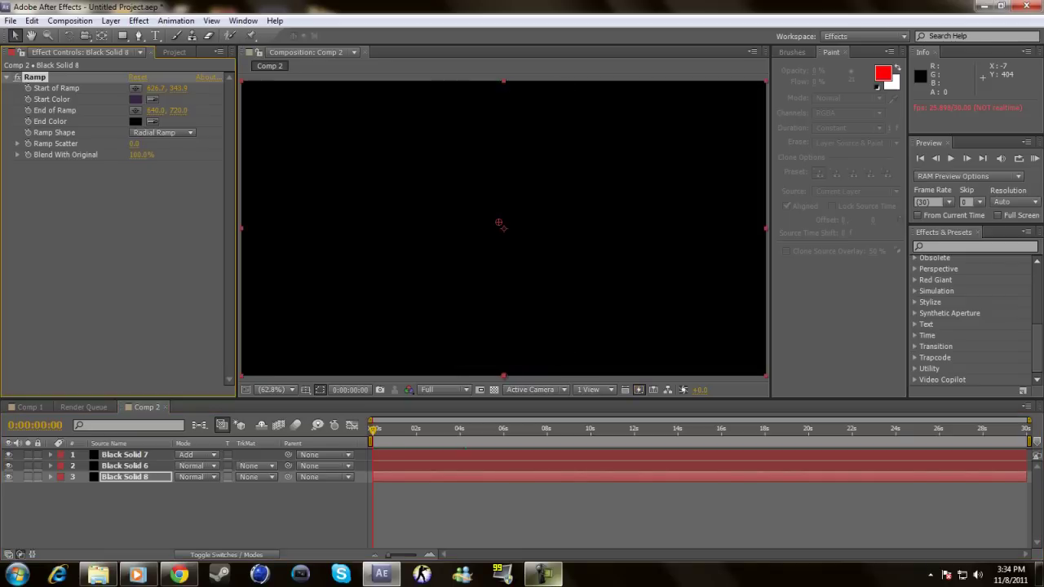
pyautogui.press('space')
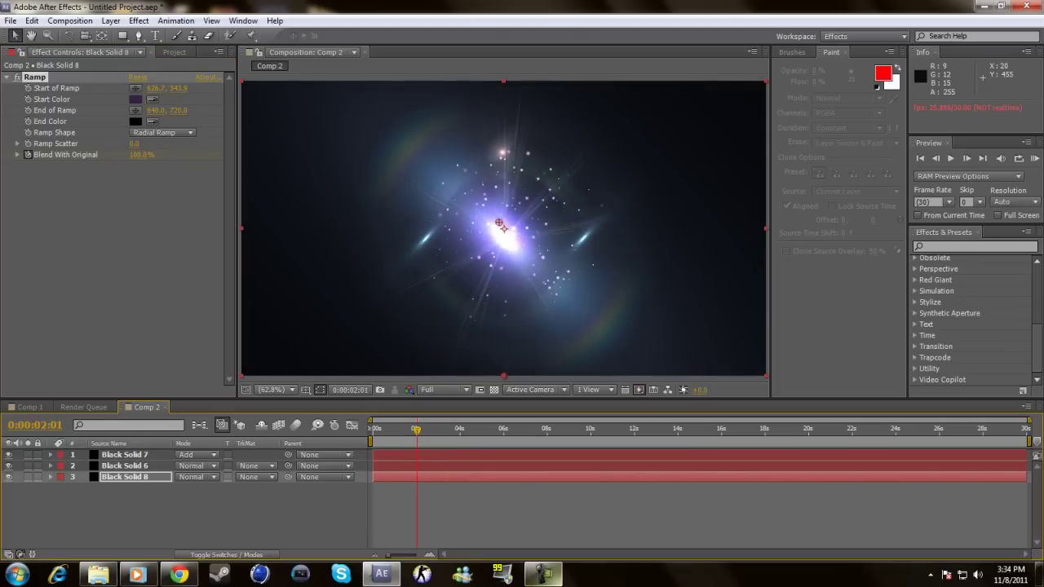
pyautogui.moveTo(141, 154); pyautogui.dragTo(98, 154)
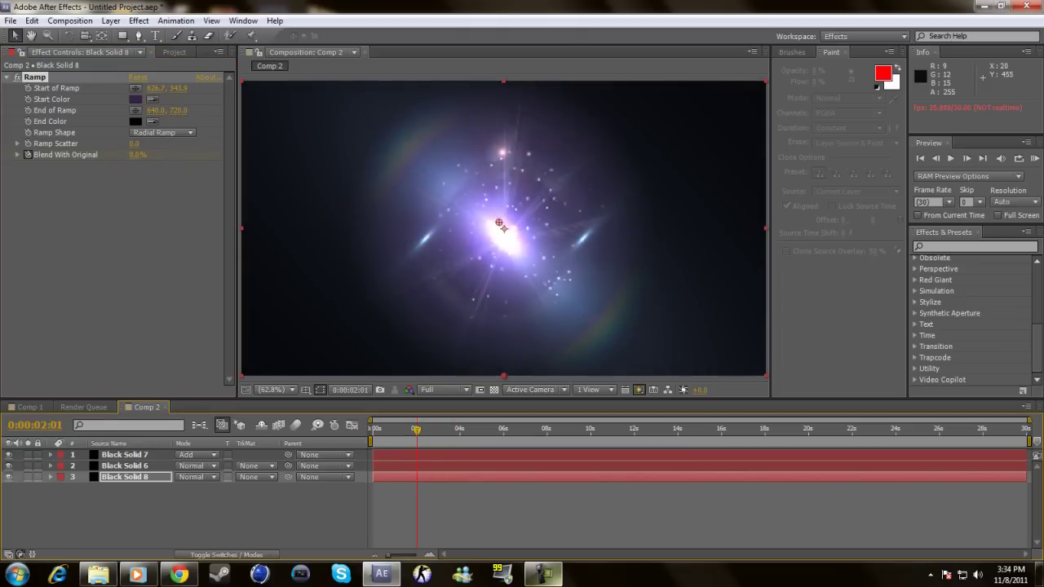
pyautogui.press('Home')
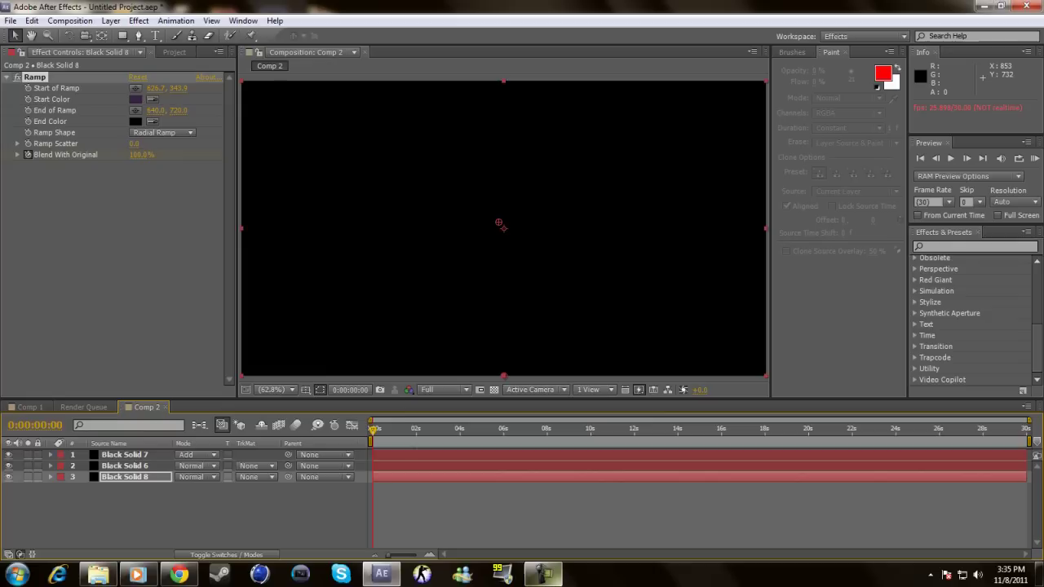
pyautogui.press('space')
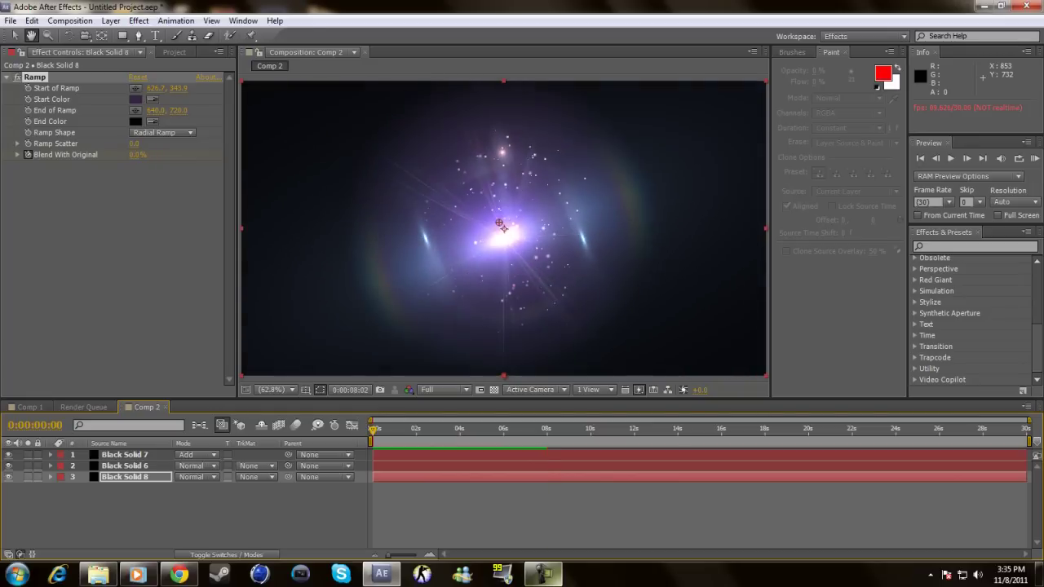
pyautogui.press('space')
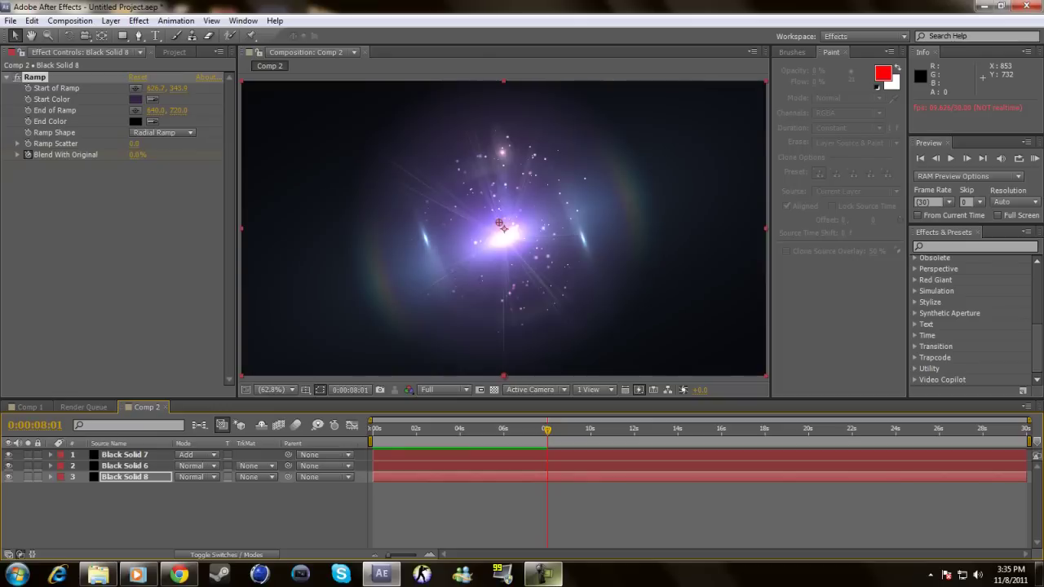